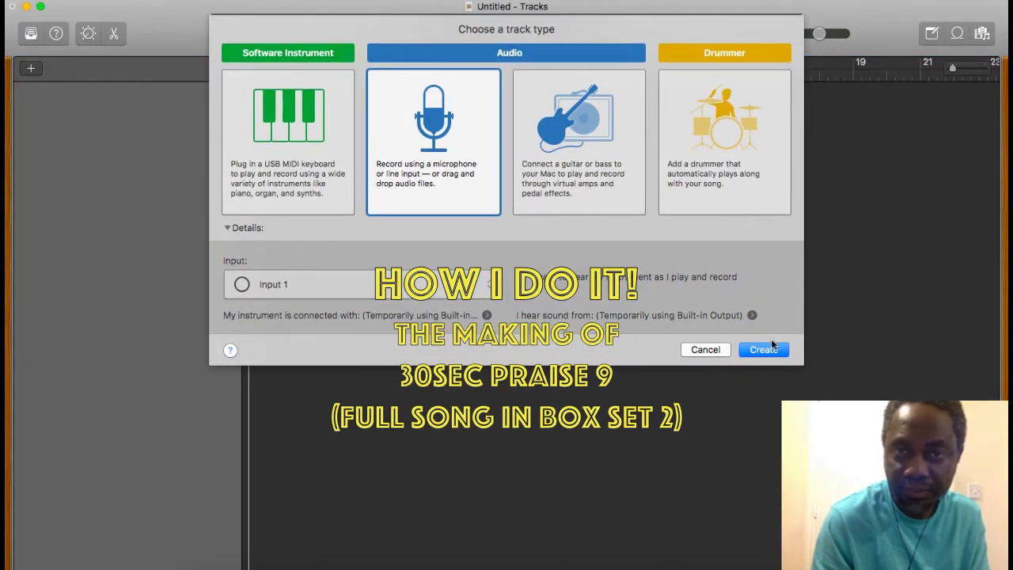
# Step: Create a microphone audio track using Input 1, hide the library and show the Loop Browser
pyautogui.click(767, 348)
pyautogui.click(31, 35)
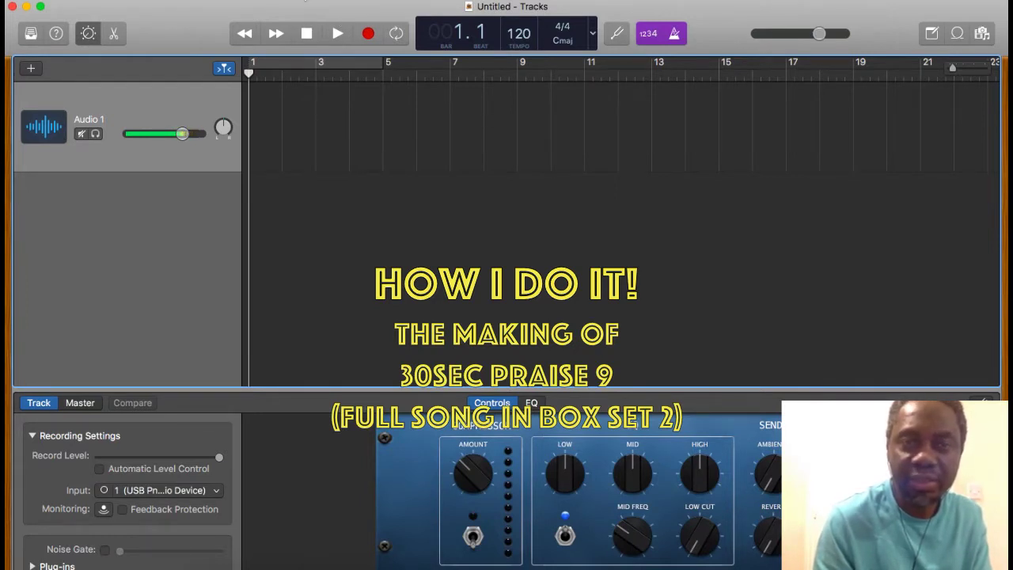
pyautogui.click(333, 3)
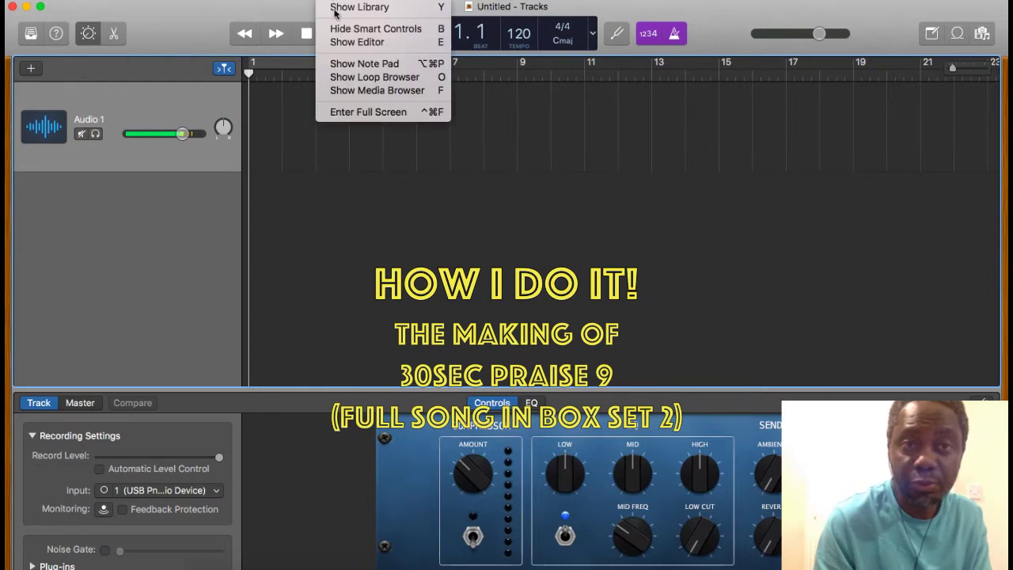
pyautogui.click(363, 79)
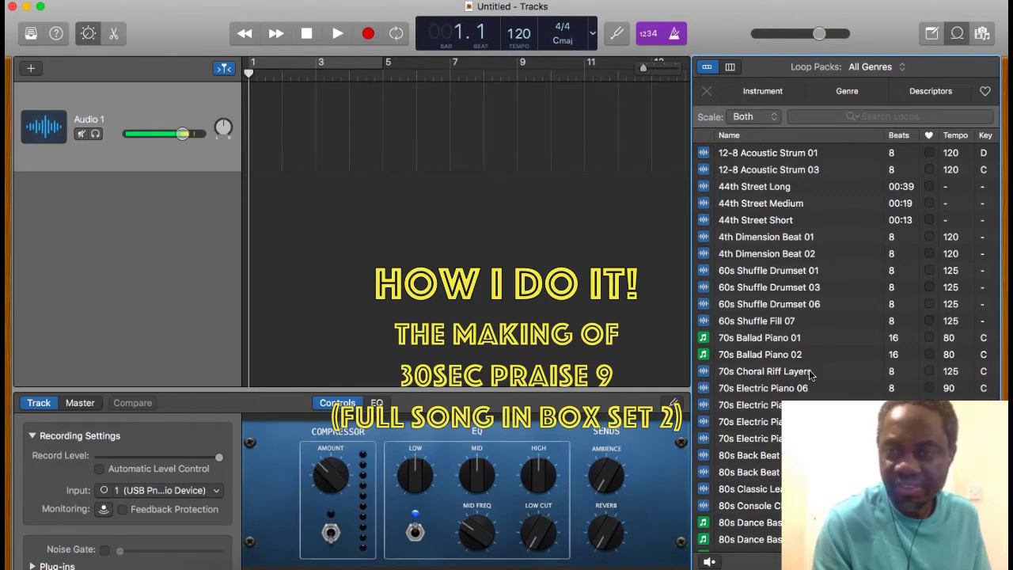
# Step: Sort the loops by tempo and look through the list
pyautogui.click(954, 135)
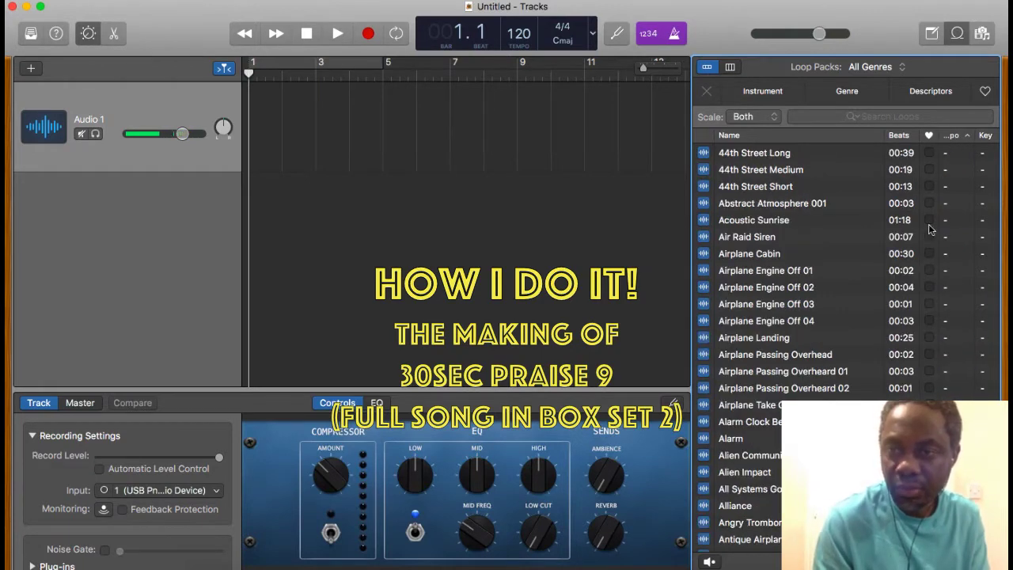
pyautogui.scroll(-1, 930, 230)
pyautogui.scroll(-2, 930, 229)
pyautogui.scroll(3, 930, 229)
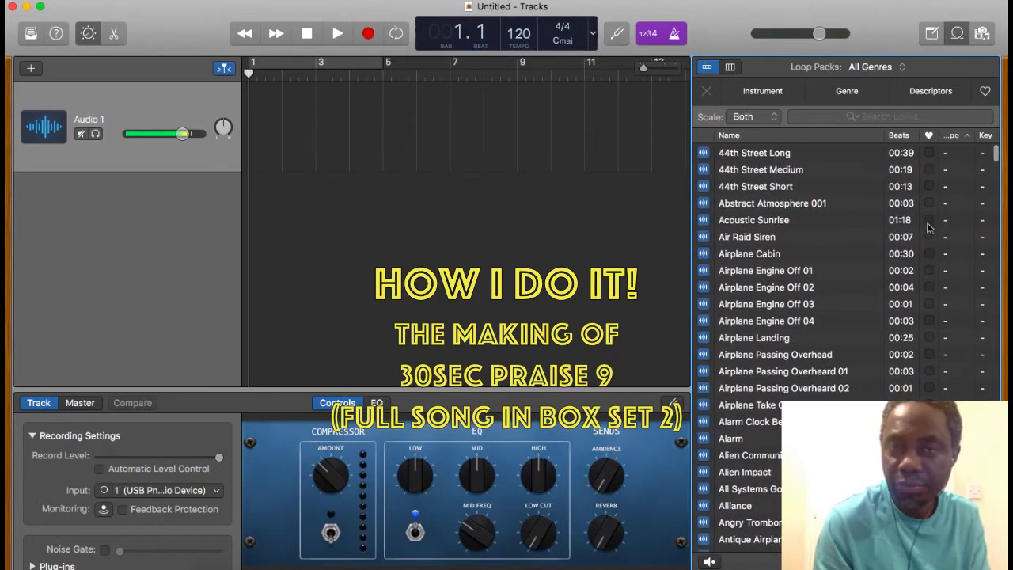
# Step: Set the project tempo to 70
pyautogui.doubleClick(519, 34)
pyautogui.write('70')
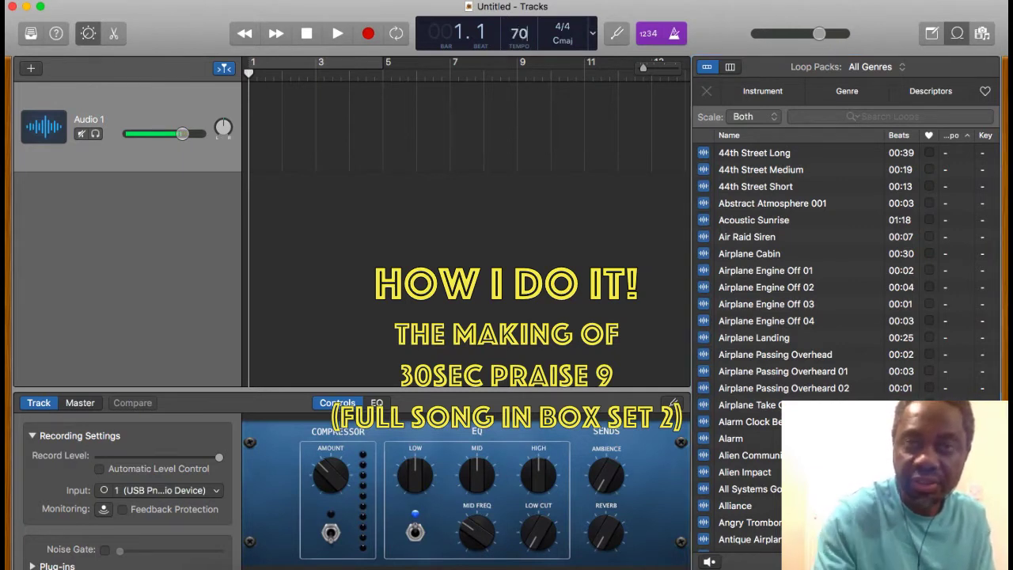
pyautogui.click(519, 194)
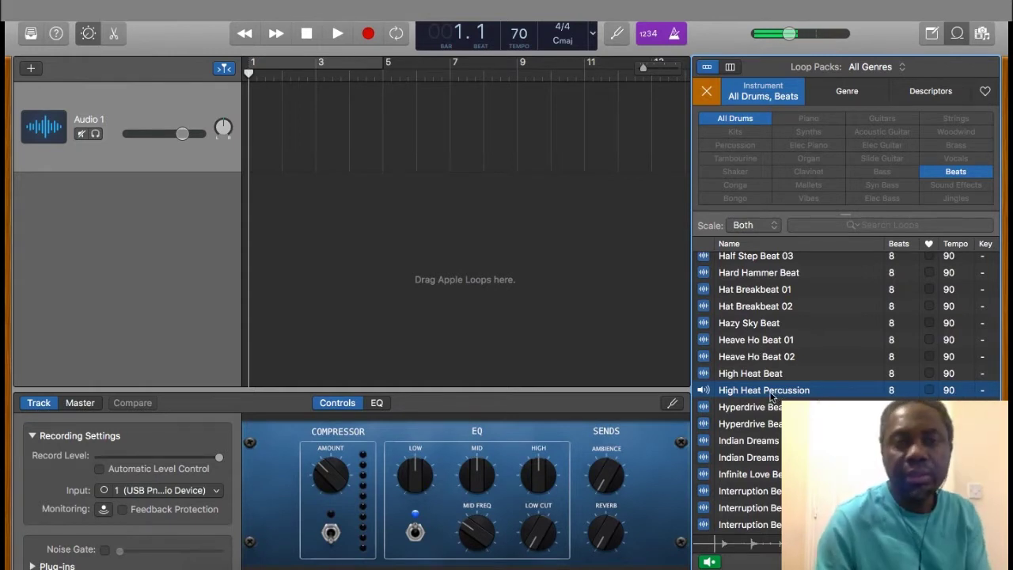
# Step: Add the High Heat Percussion loop on a new track at bar 1, turn its looping on and play it
pyautogui.moveTo(777, 396); pyautogui.dragTo(271, 222)
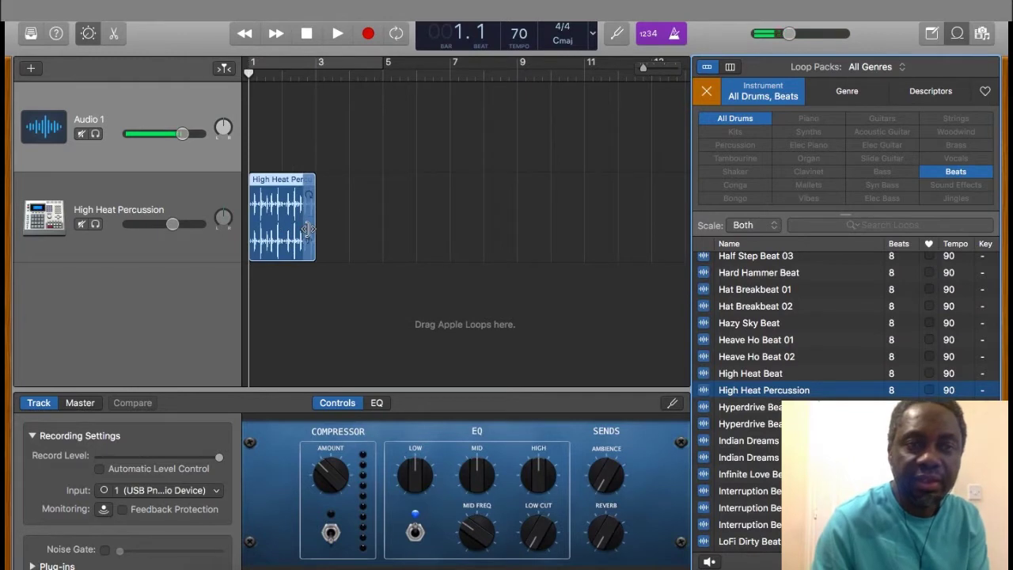
pyautogui.rightClick(309, 229)
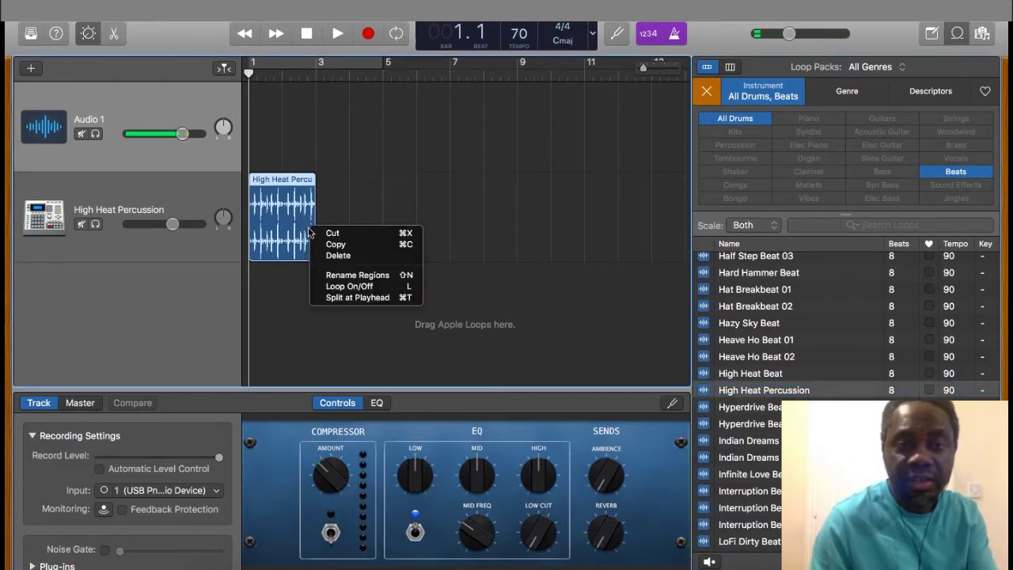
pyautogui.click(366, 286)
pyautogui.press('space')
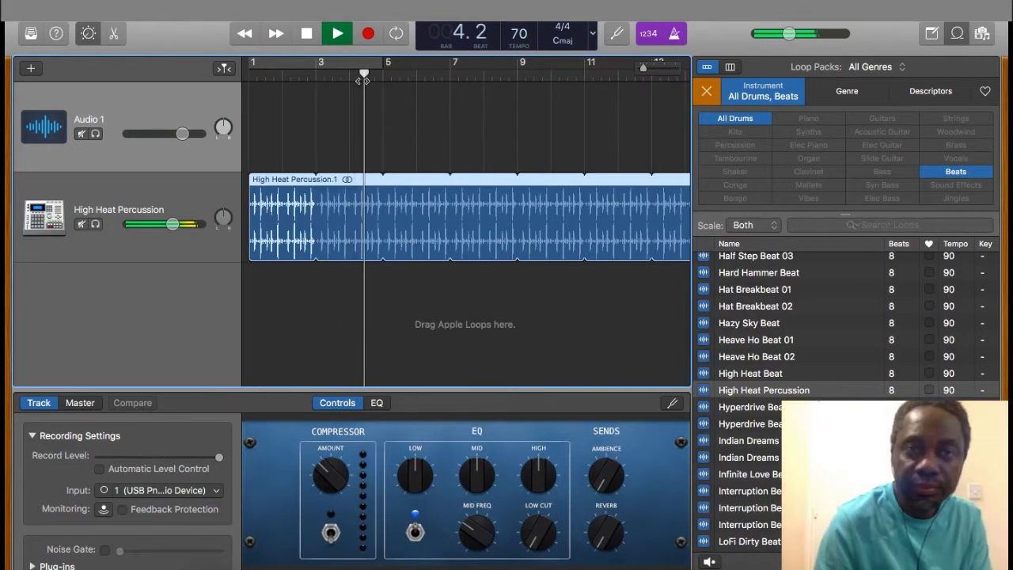
pyautogui.press('space')
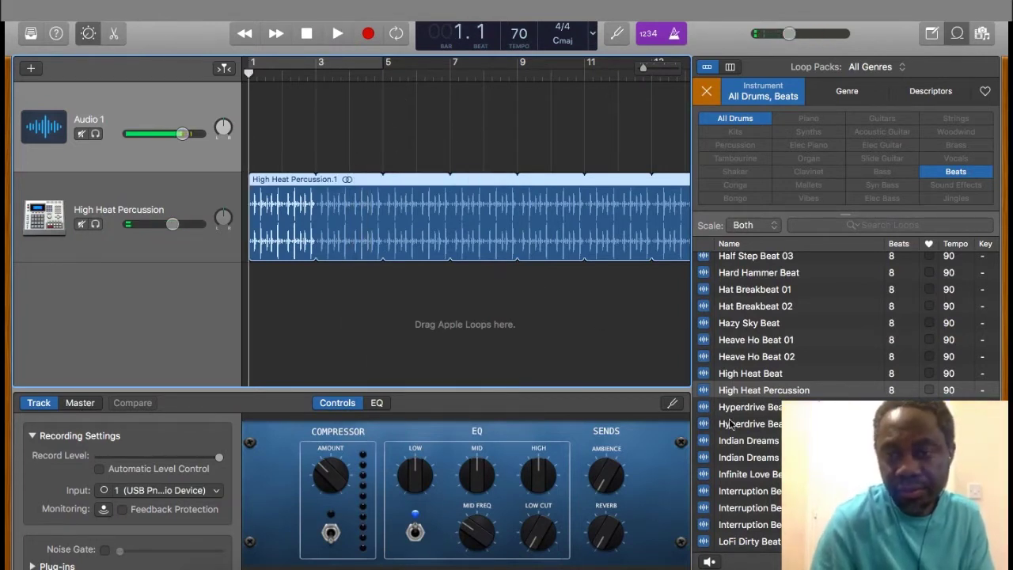
# Step: Audition High Heat Beat, add it on a new track at bar 1 below the percussion, and turn its looping on
pyautogui.click(762, 375)
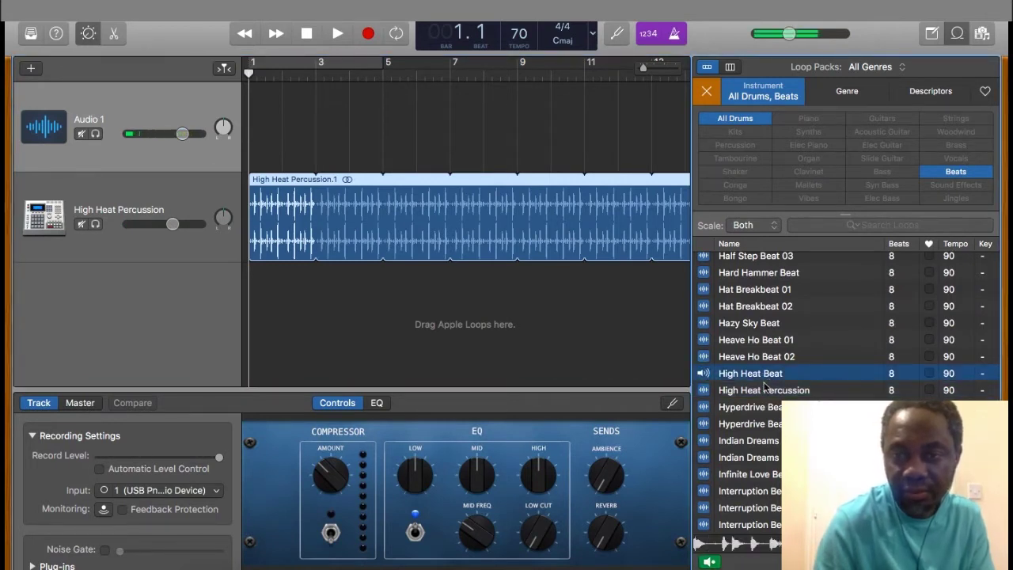
pyautogui.click(748, 390)
pyautogui.click(759, 374)
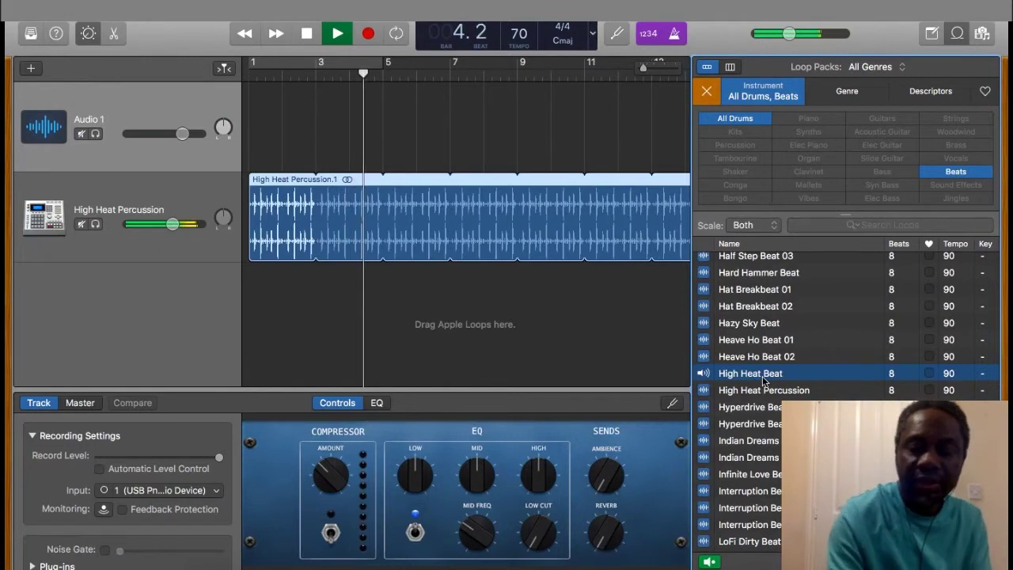
pyautogui.press('space')
pyautogui.moveTo(764, 379); pyautogui.dragTo(319, 299)
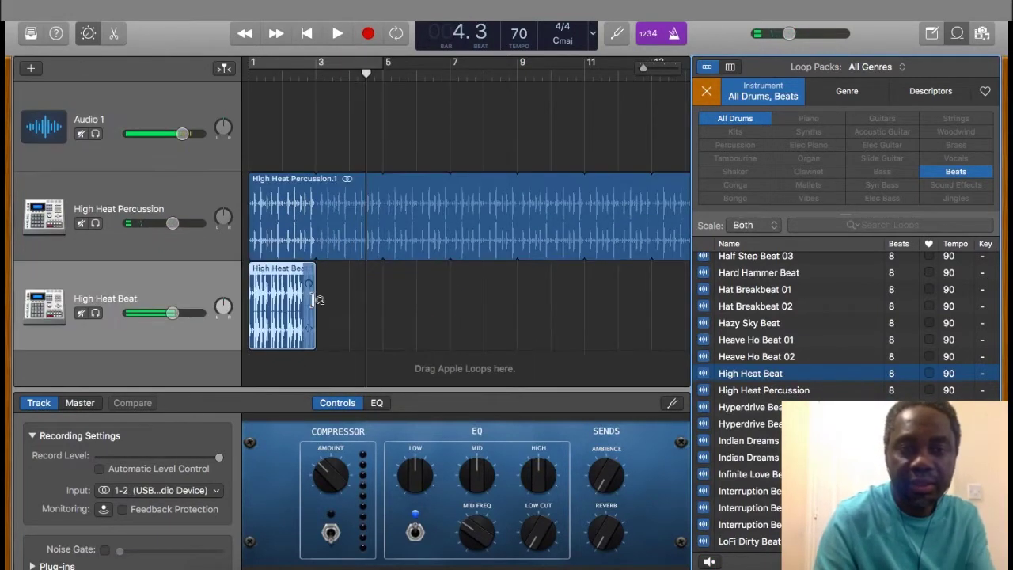
pyautogui.rightClick(313, 299)
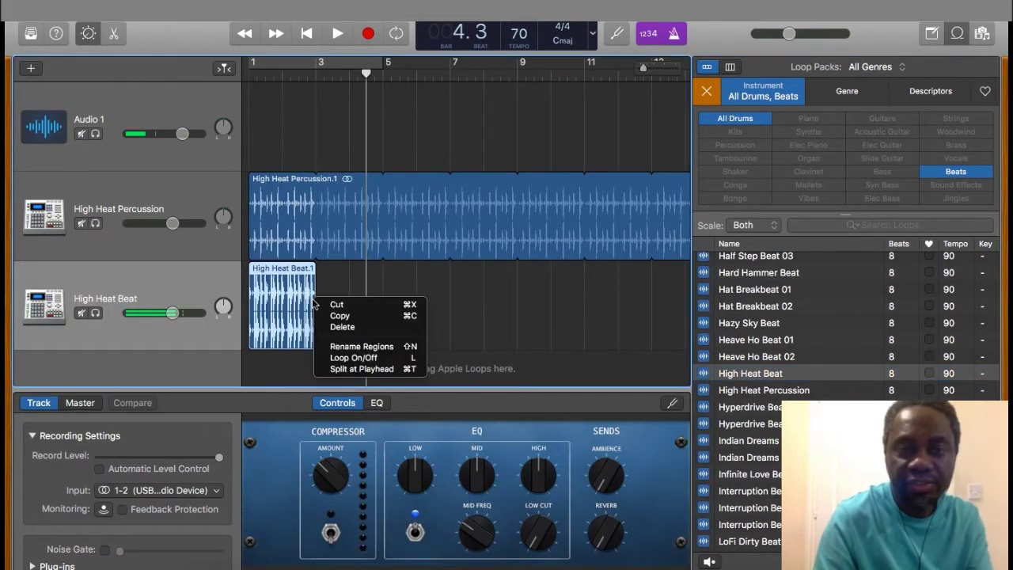
pyautogui.click(368, 358)
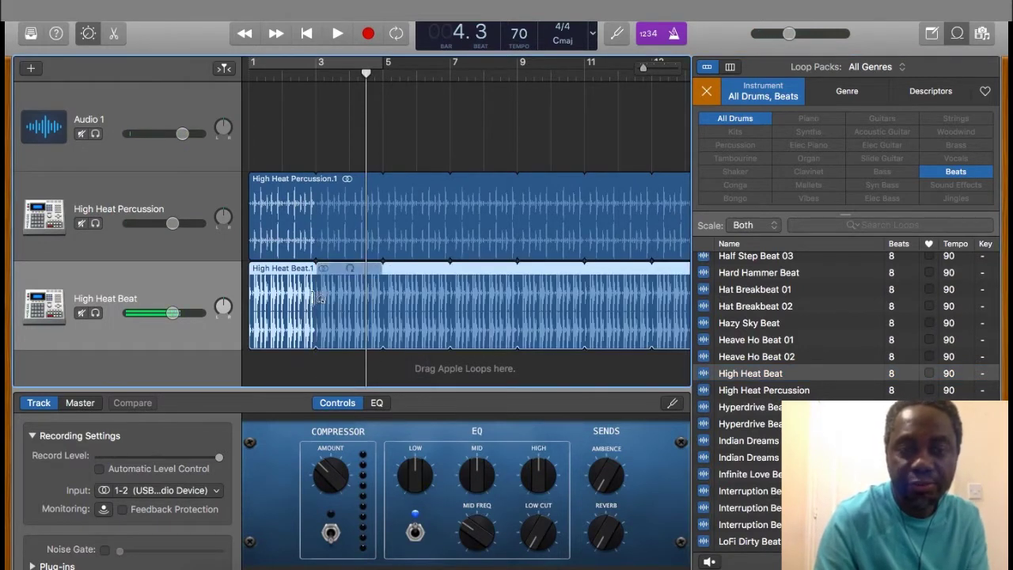
# Step: Play both drum loops together, lower the master volume slightly and return the playhead to the start
pyautogui.press('space')
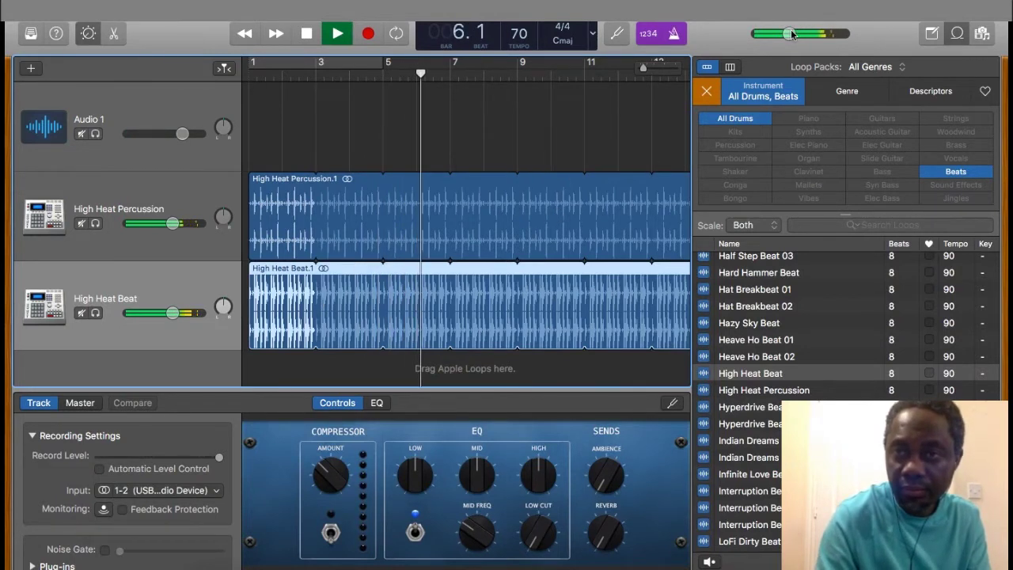
pyautogui.scroll(-3, 791, 333)
pyautogui.click(554, 73)
pyautogui.press('space')
pyautogui.press('Return')
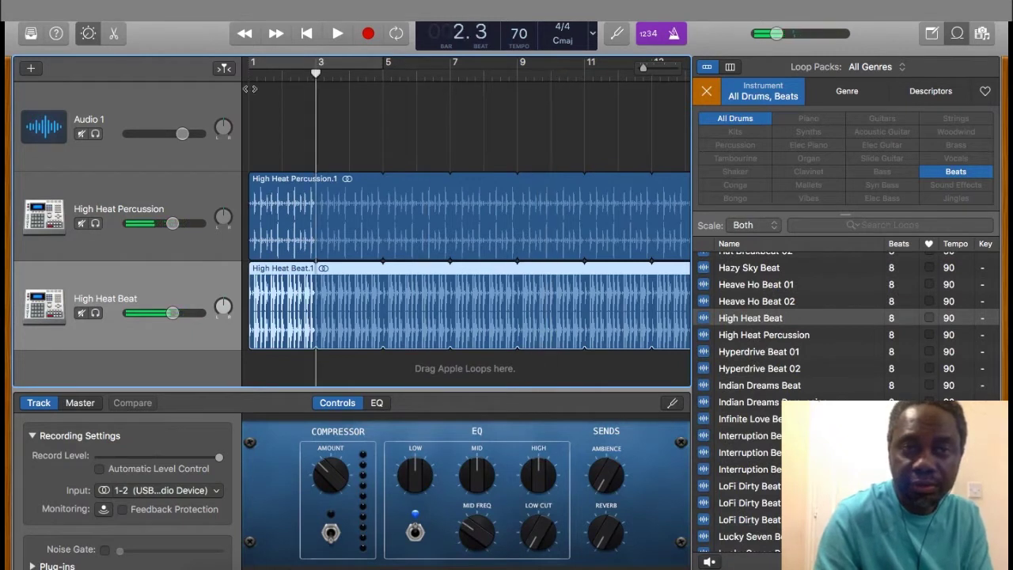
# Step: Record a take on the Audio 1 track over the drum loops, play it back and return to the start
pyautogui.click(170, 103)
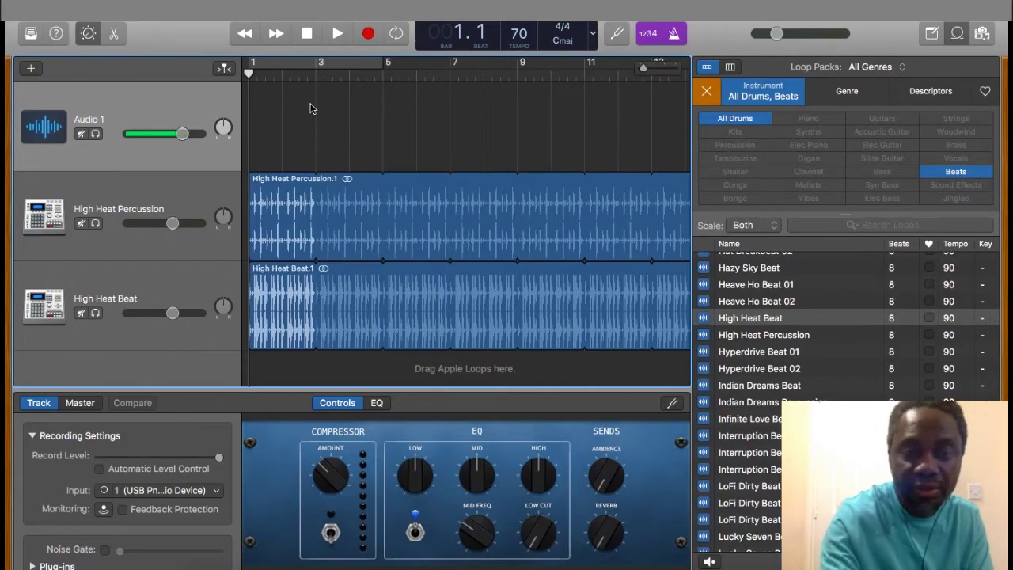
pyautogui.press('r')
pyautogui.press('space')
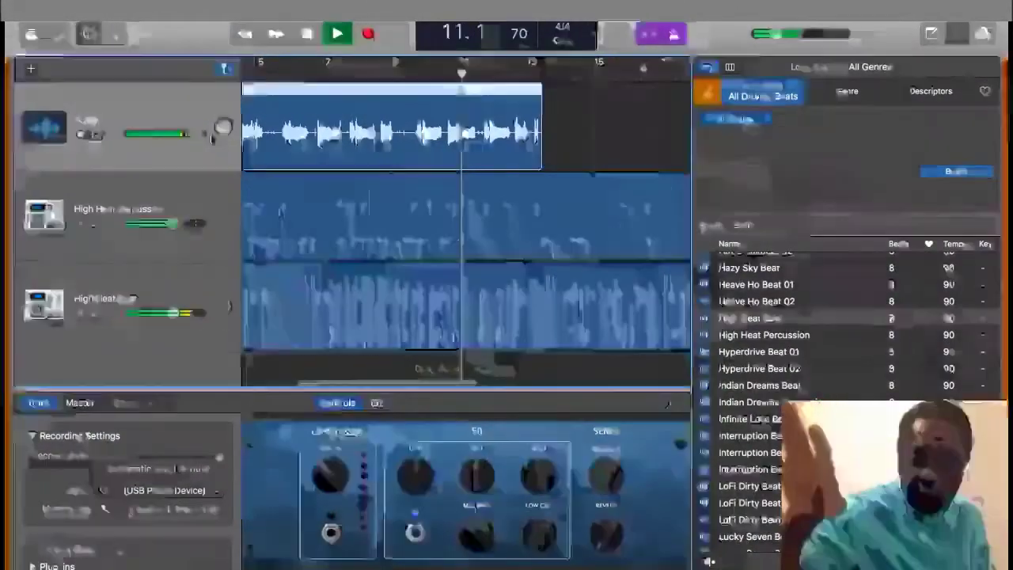
pyautogui.press('space')
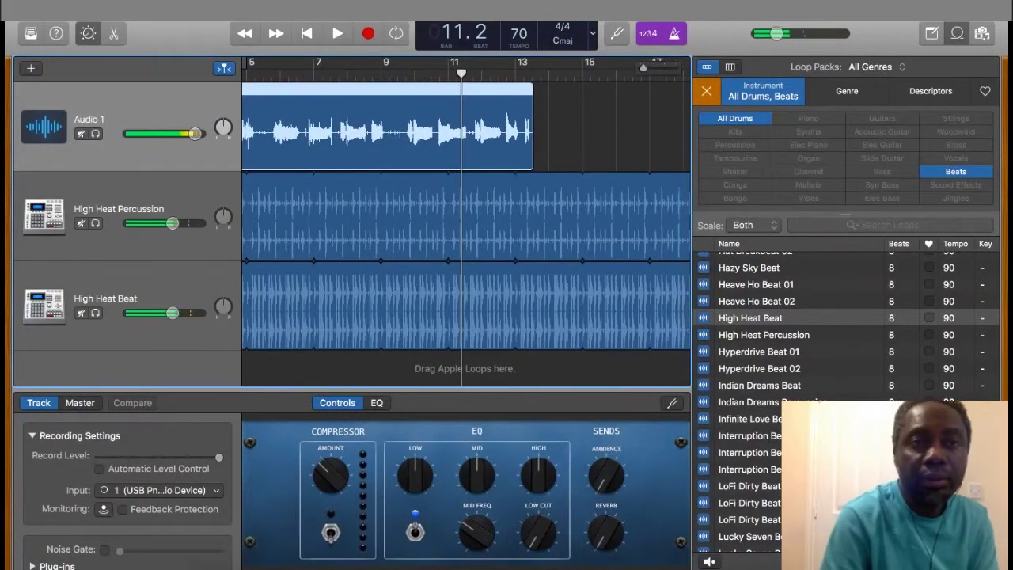
pyautogui.click(111, 8)
pyautogui.press('Return')
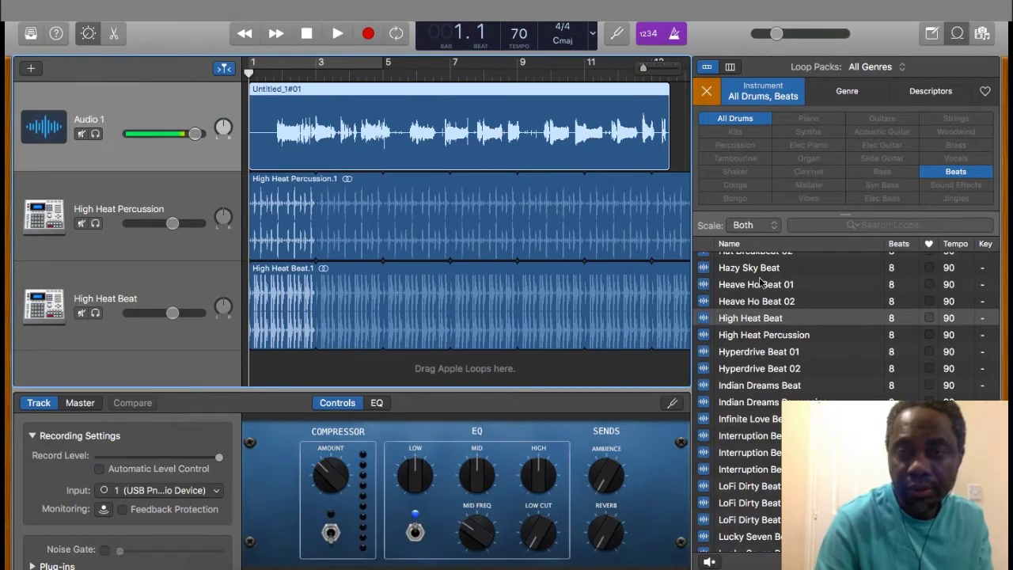
# Step: Filter the loops to the Bass instrument instead of All Drums and Beats, and mute the Audio 1 track
pyautogui.click(819, 178)
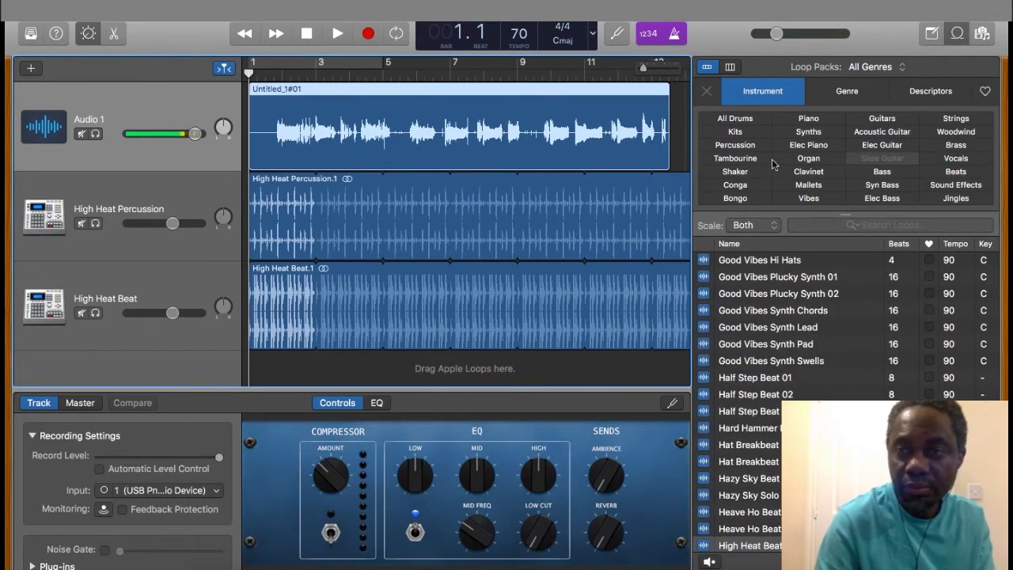
pyautogui.click(882, 171)
pyautogui.press('space')
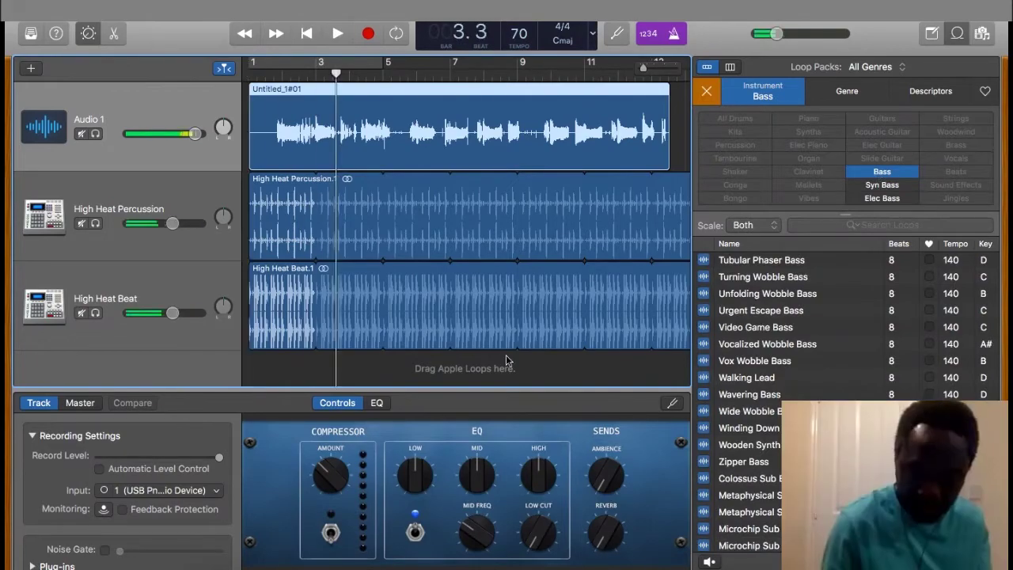
pyautogui.press('space')
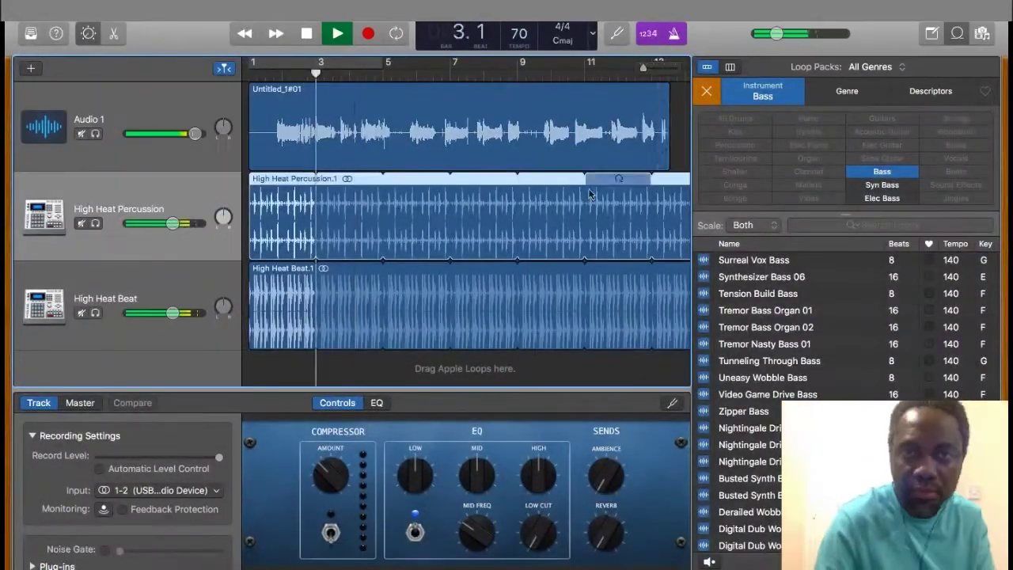
pyautogui.press('m')
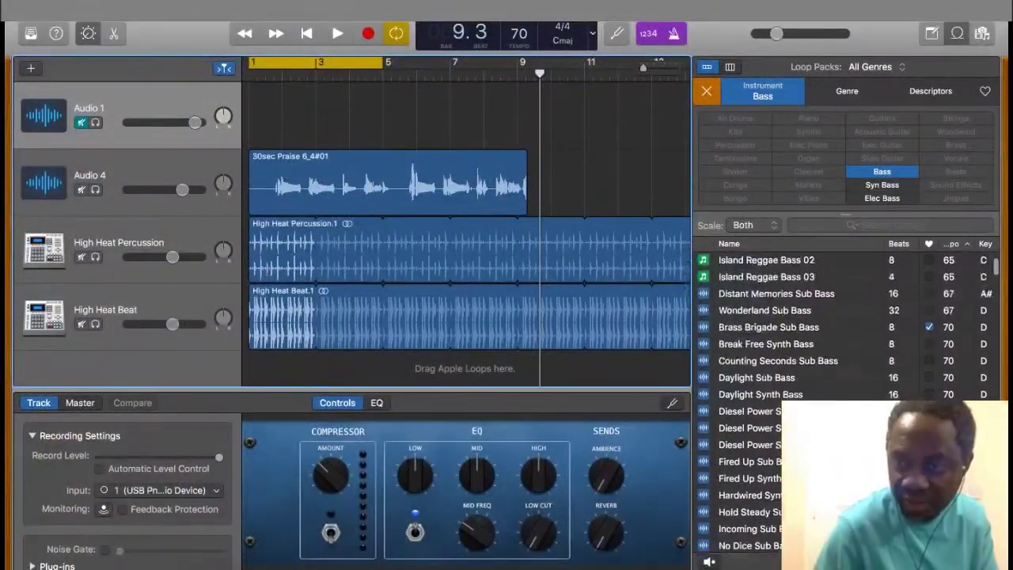
# Step: Audition the Island Reggae Bass 01, 02 and 03 loops against the cycling song section
pyautogui.scroll(-5, 839, 396)
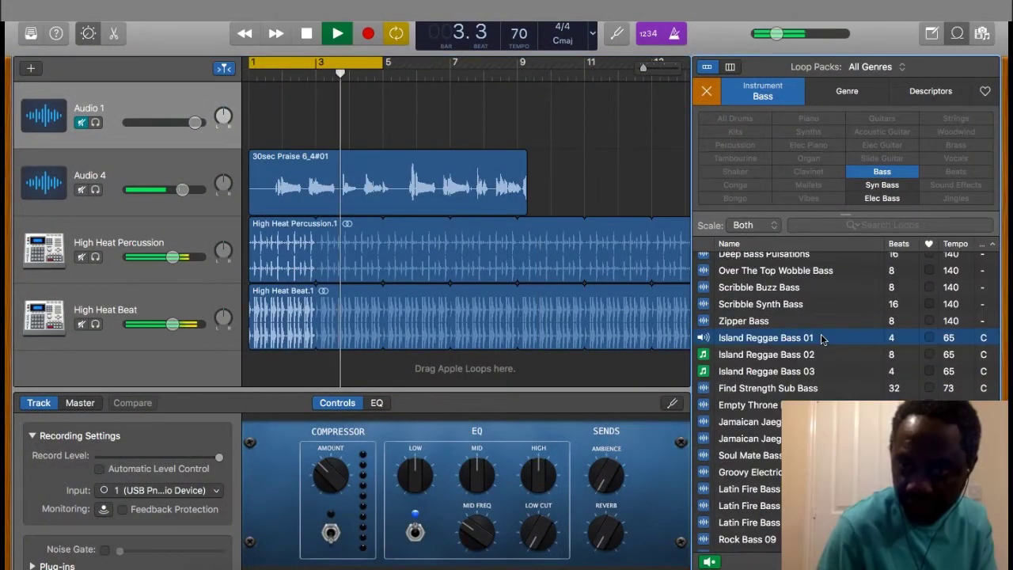
pyautogui.press('Down')
pyautogui.click(782, 371)
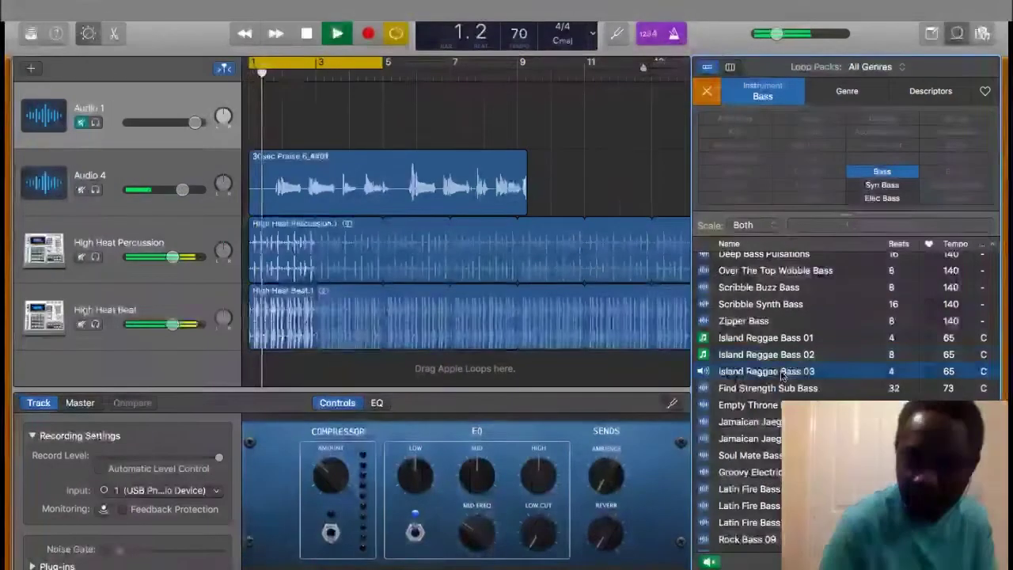
pyautogui.press('Down')
pyautogui.press('Up')
pyautogui.press('Up')
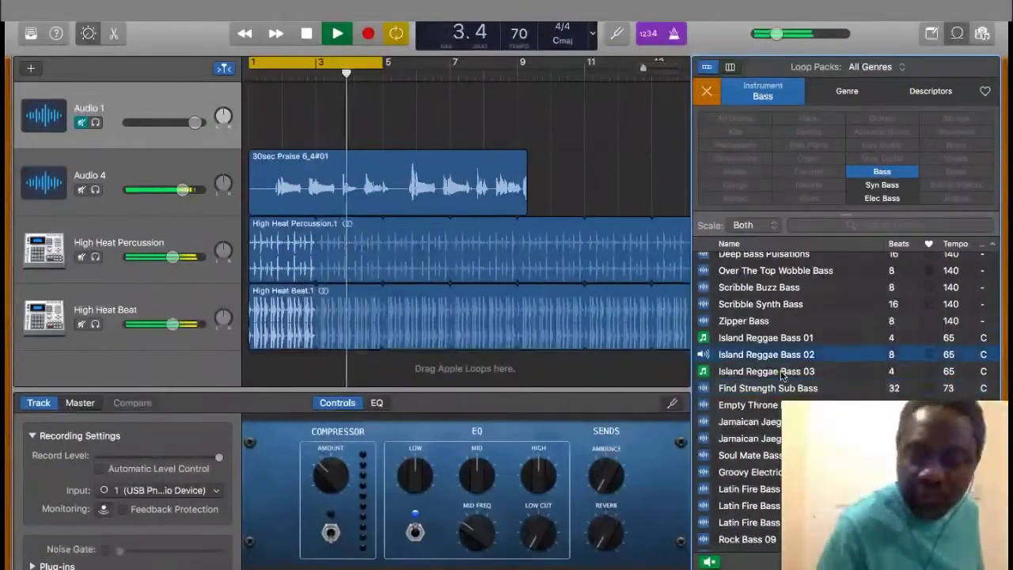
pyautogui.press('Up')
pyautogui.press('Down')
pyautogui.press('Down')
pyautogui.press('Down')
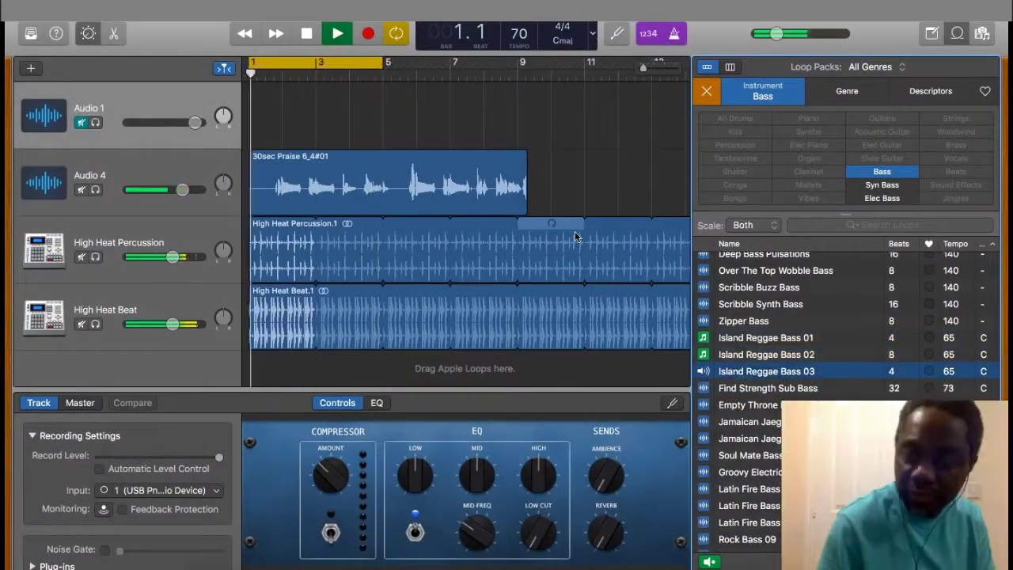
# Step: Temporarily mute Audio 4 and audition the loops from Island Reggae Bass 01 to Find Strength Sub Bass against the drums alone
pyautogui.click(81, 191)
pyautogui.click(780, 341)
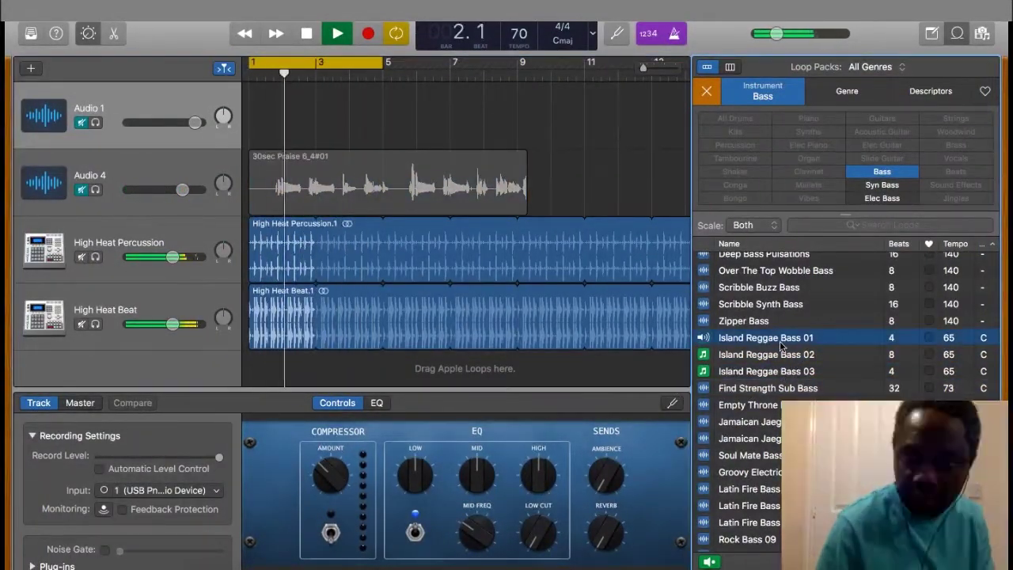
pyautogui.press('Down')
pyautogui.press('Down')
pyautogui.press('Down')
pyautogui.click(81, 190)
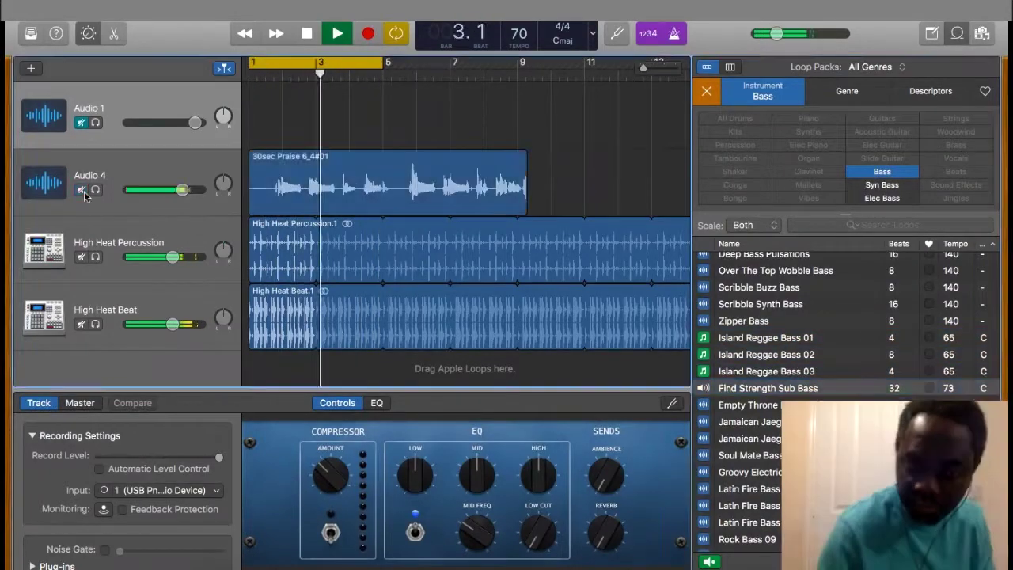
# Step: Audition the bass loops below Find Strength Sub Bass and add Groovy Electric Bass 11 on a new track at bar 1
pyautogui.click(118, 336)
pyautogui.click(748, 405)
pyautogui.press('Down')
pyautogui.press('Down')
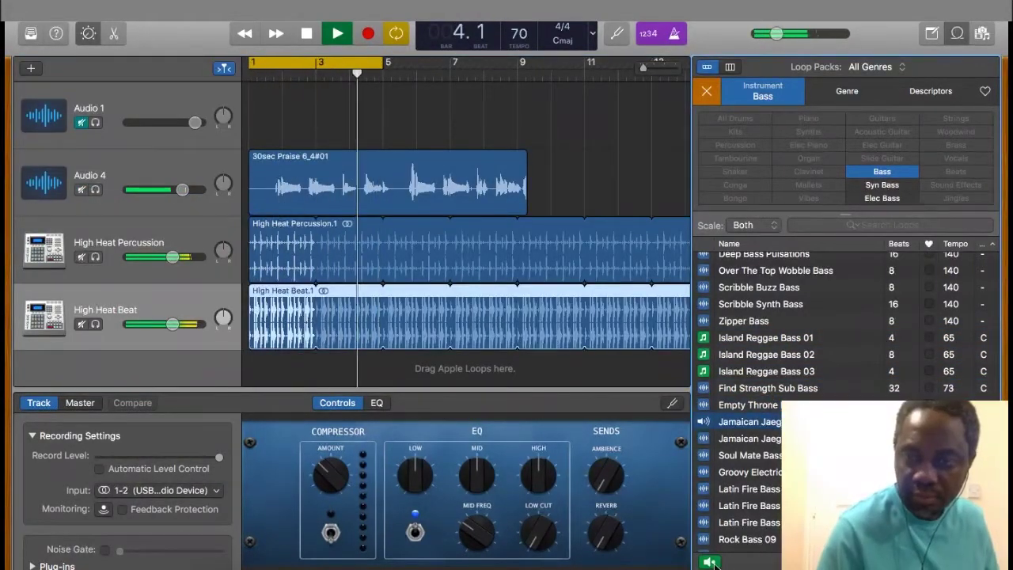
pyautogui.press('Down')
pyautogui.press('Down')
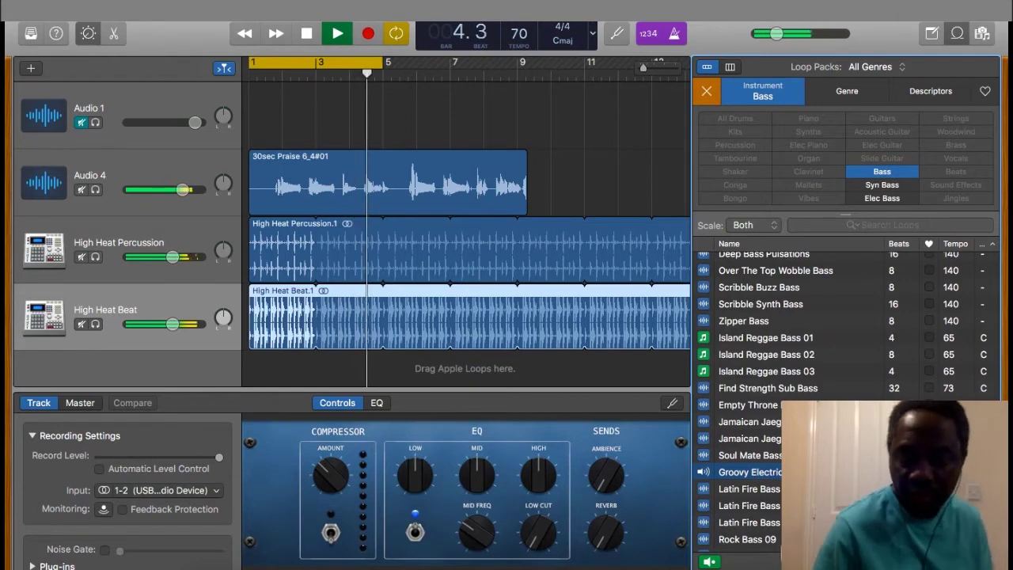
pyautogui.moveTo(752, 472); pyautogui.dragTo(231, 367)
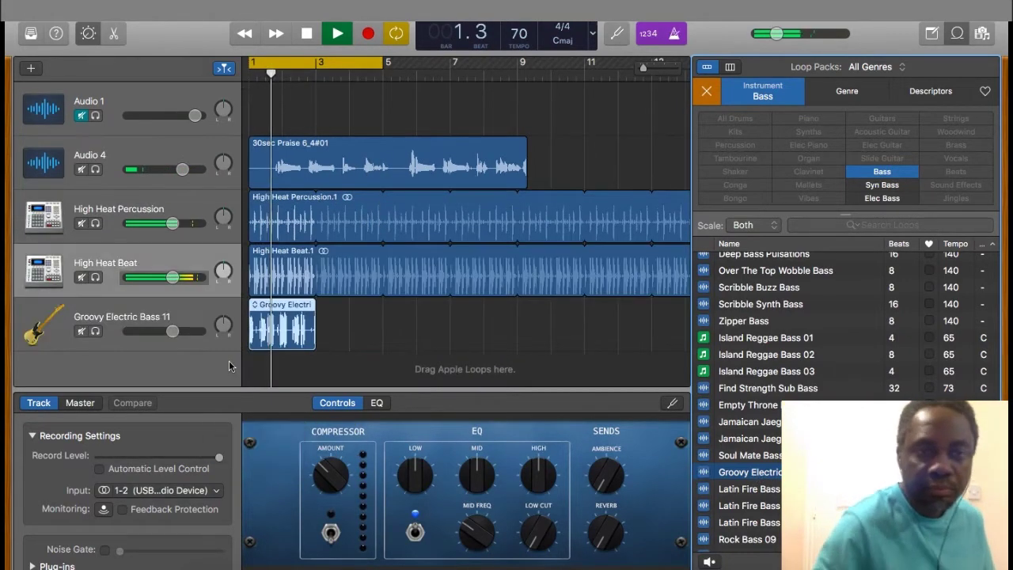
# Step: Loop the Groovy Electric Bass 11 region along its track
pyautogui.rightClick(314, 332)
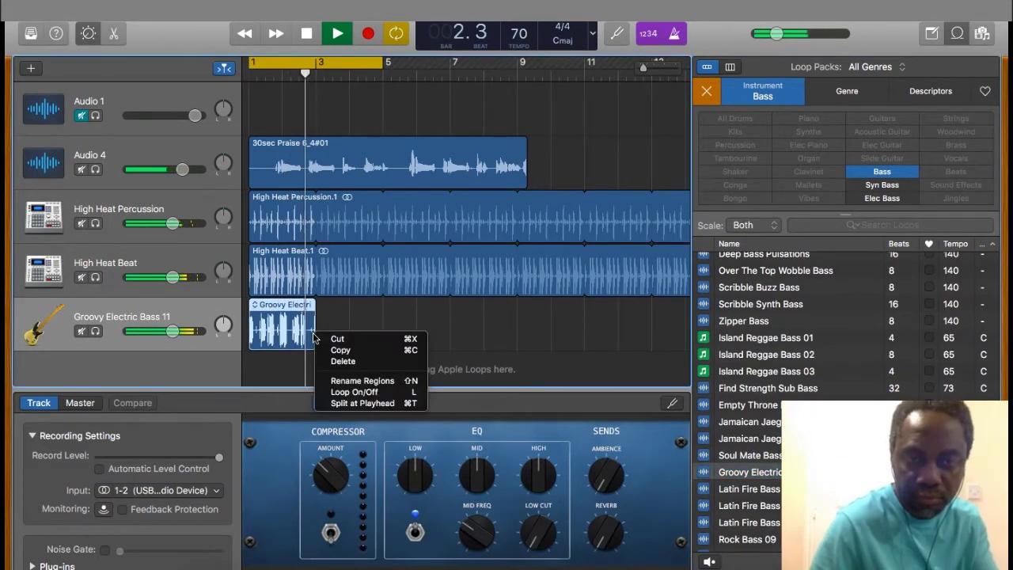
pyautogui.click(363, 392)
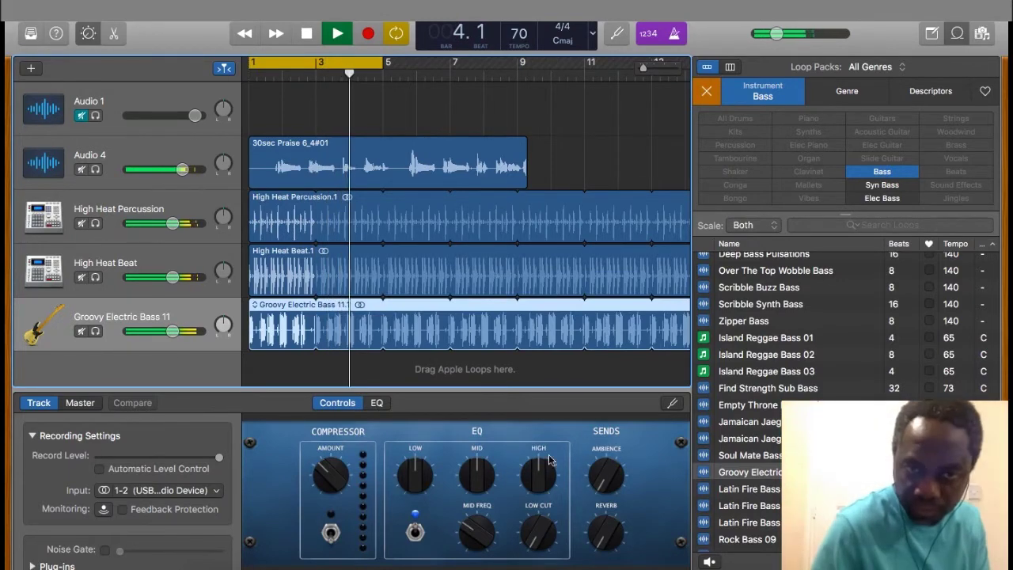
# Step: Mute the Groovy Electric Bass 11 track and audition the loops from Latin Fire Bass 01 to Rock Bass 09 against the song
pyautogui.press('Down')
pyautogui.click(726, 472)
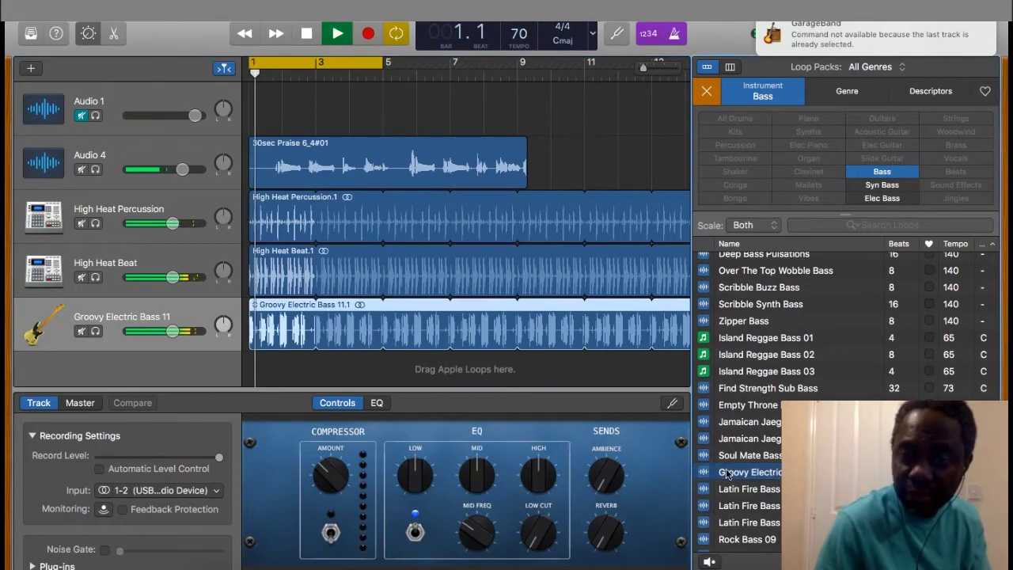
pyautogui.press('Down')
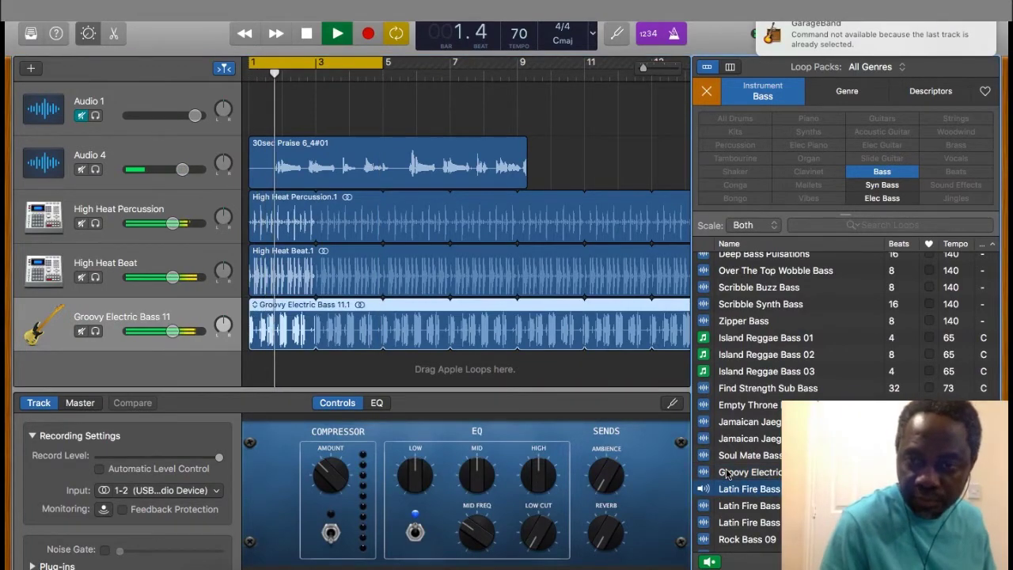
pyautogui.click(766, 490)
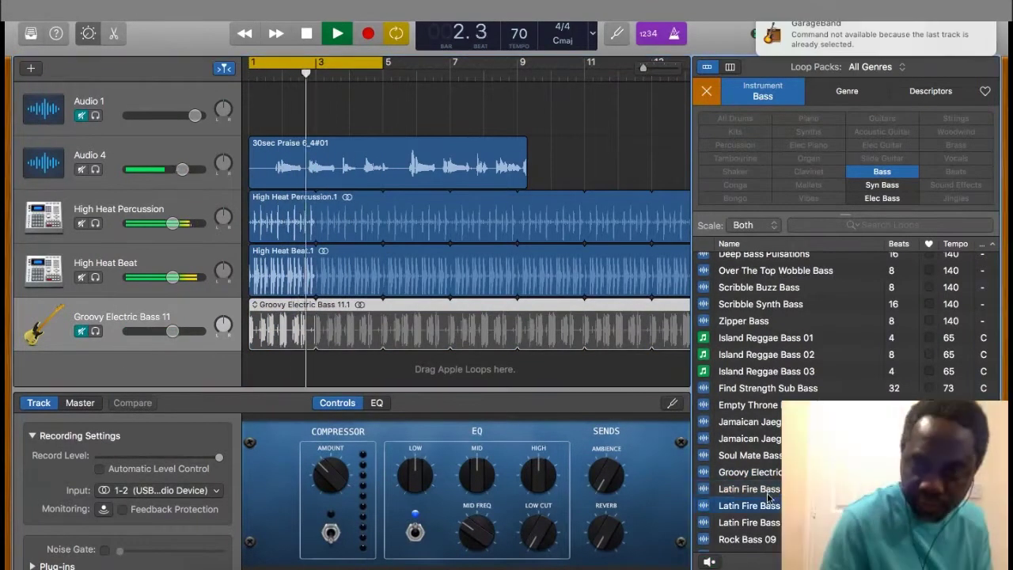
pyautogui.press('Down')
pyautogui.press('Down')
pyautogui.press('Down')
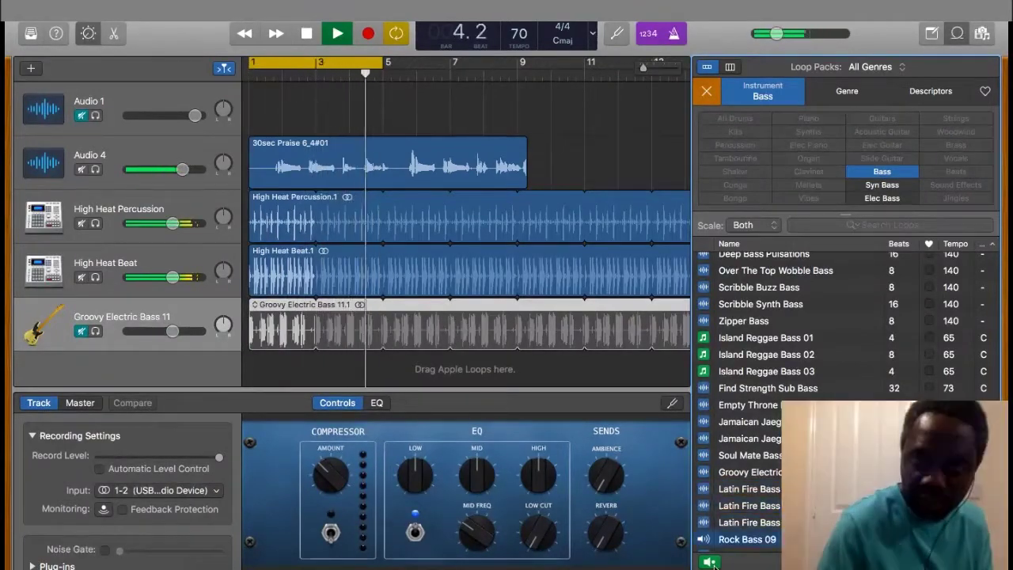
# Step: Audition the Rock Bass 14 loop and add it on a new track at bar 1
pyautogui.scroll(-3, 728, 491)
pyautogui.click(743, 440)
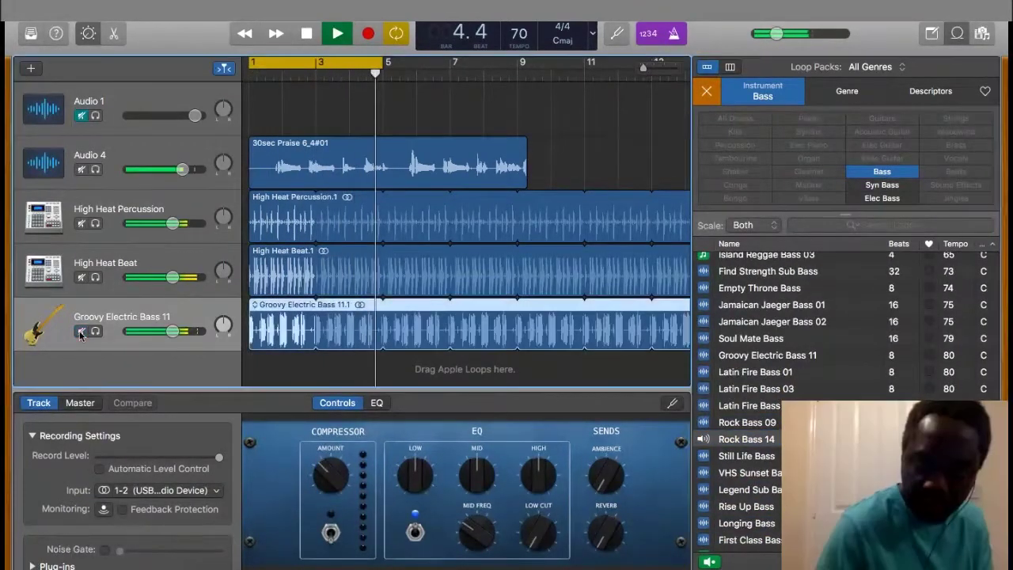
pyautogui.moveTo(744, 440); pyautogui.dragTo(265, 328)
# Step: With the added bass tracks muted, audition the loops from Still Life Bass down to the last Round Latin Bass loop
pyautogui.click(744, 456)
pyautogui.press('Down')
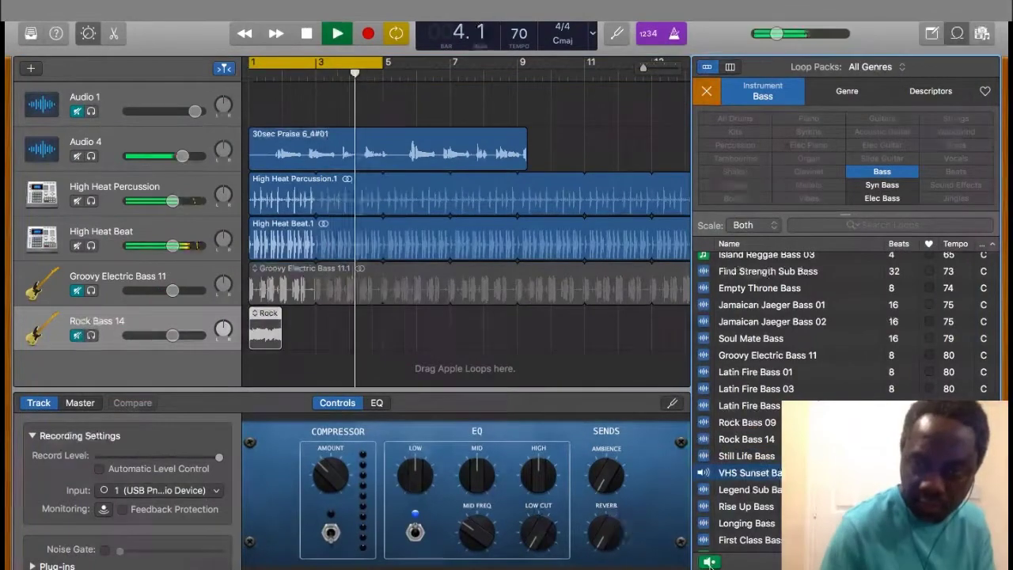
pyautogui.press('Down')
pyautogui.press('Down')
pyautogui.press('Down')
pyautogui.press('Down')
pyautogui.press('Down')
pyautogui.press('Down')
pyautogui.press('Down')
pyautogui.press('Down')
pyautogui.press('Down')
pyautogui.press('Down')
pyautogui.press('Down')
pyautogui.press('Down')
pyautogui.press('Down')
pyautogui.press('Down')
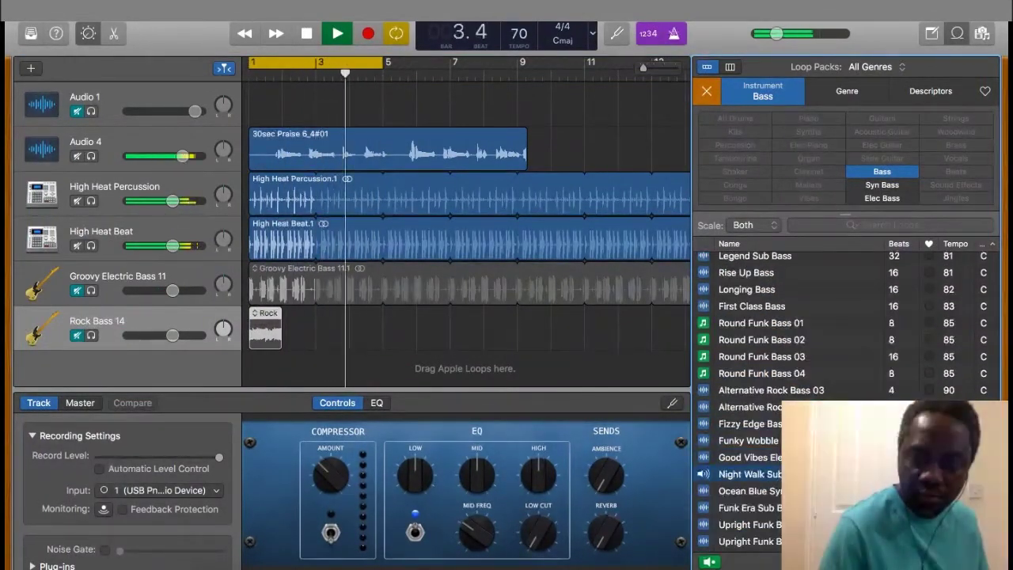
pyautogui.press('Down')
pyautogui.press('Down')
pyautogui.press('Down')
pyautogui.press('Down')
pyautogui.press('Down')
pyautogui.press('Down')
pyautogui.press('Down')
pyautogui.press('Down')
pyautogui.press('Down')
pyautogui.press('Down')
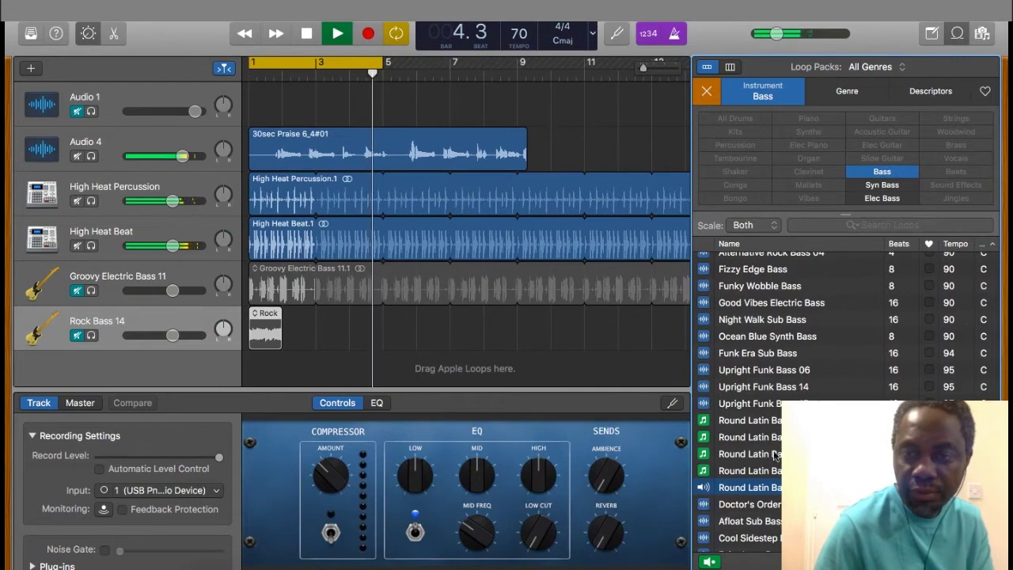
# Step: Add the Round Latin Bass loops, including 02 and 05, on separate Upright Jazz Bass tracks at bar 1, and loop Round Latin Bass 05
pyautogui.moveTo(780, 423); pyautogui.dragTo(485, 361)
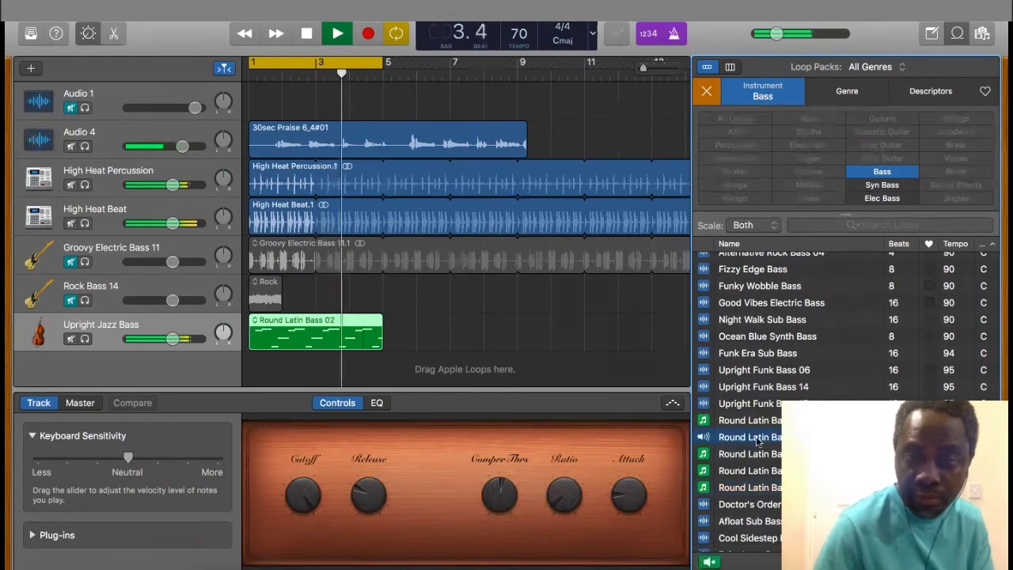
pyautogui.moveTo(756, 441); pyautogui.dragTo(281, 352)
pyautogui.rightClick(316, 362)
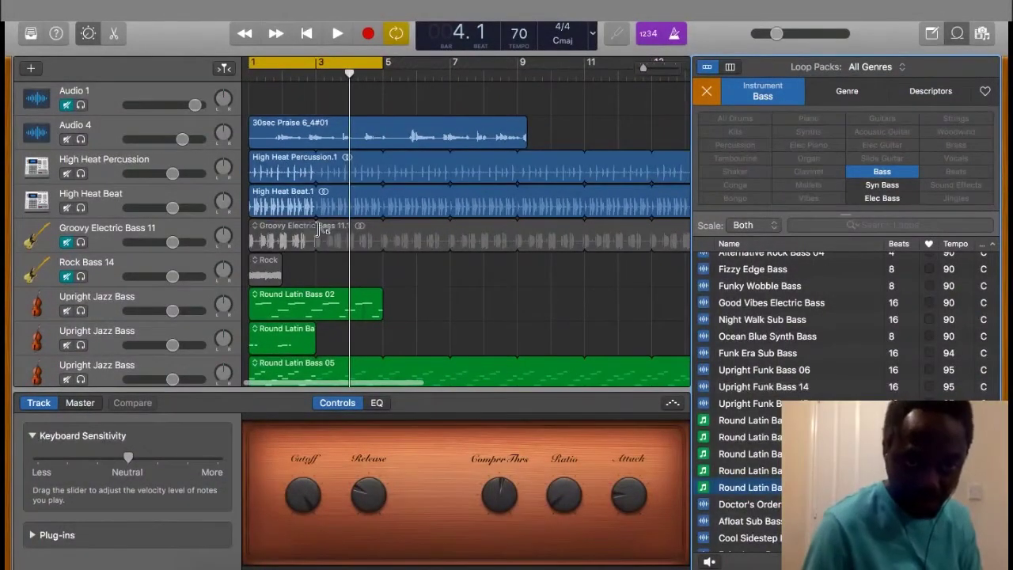
# Step: Play the cycled section with Round Latin Bass 02 as the only bass, and again with the takes and all basses muted
pyautogui.click(347, 304)
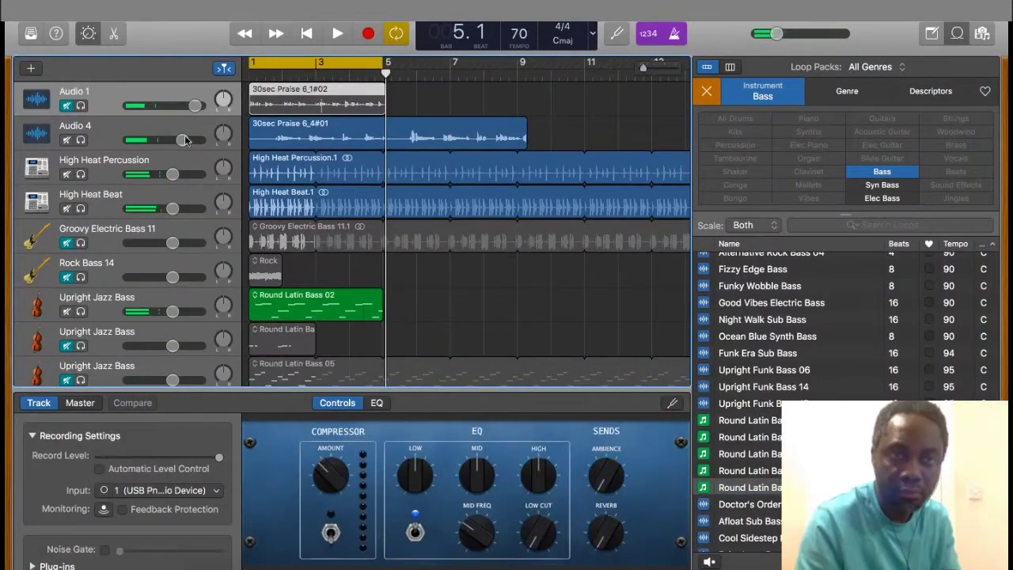
pyautogui.scroll(-3, 342, 238)
pyautogui.press('space')
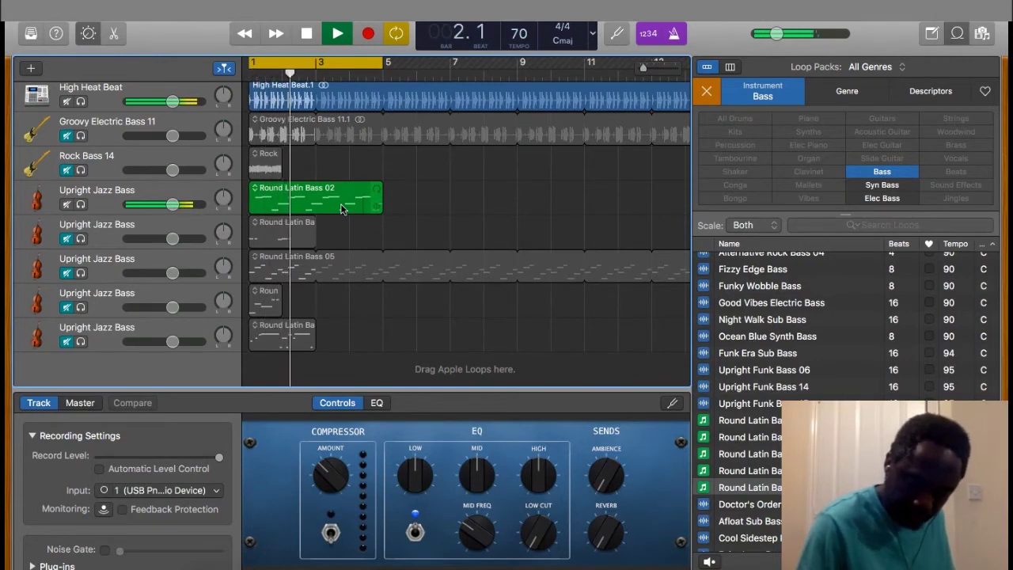
pyautogui.press('space')
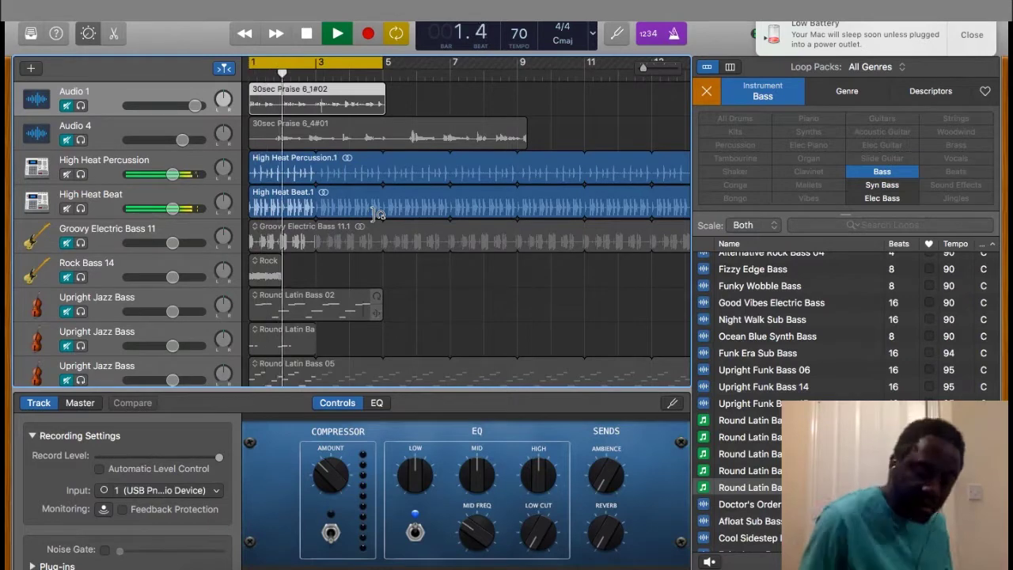
pyautogui.press('space')
# Step: Record new material from bar 1 on a new audio track, Audio 7, and move its second region onto the Audio 8 track
pyautogui.press('alt+super+a')
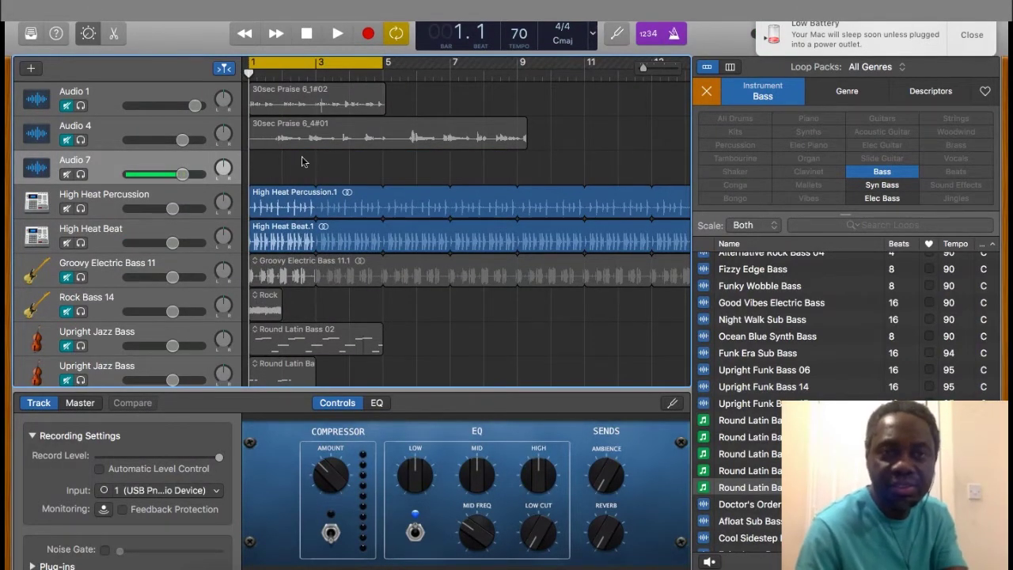
pyautogui.click(369, 35)
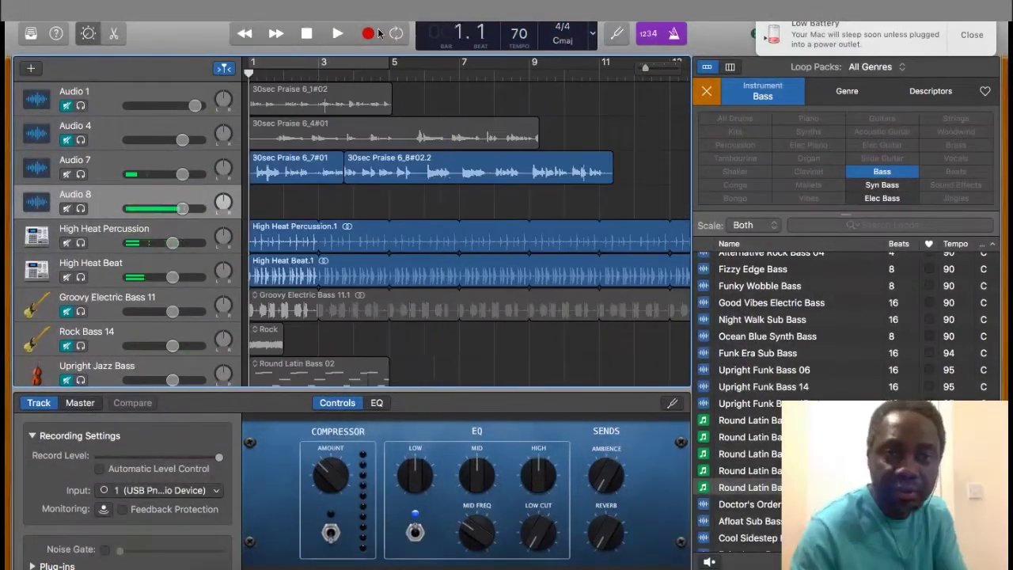
pyautogui.moveTo(542, 166); pyautogui.dragTo(277, 214)
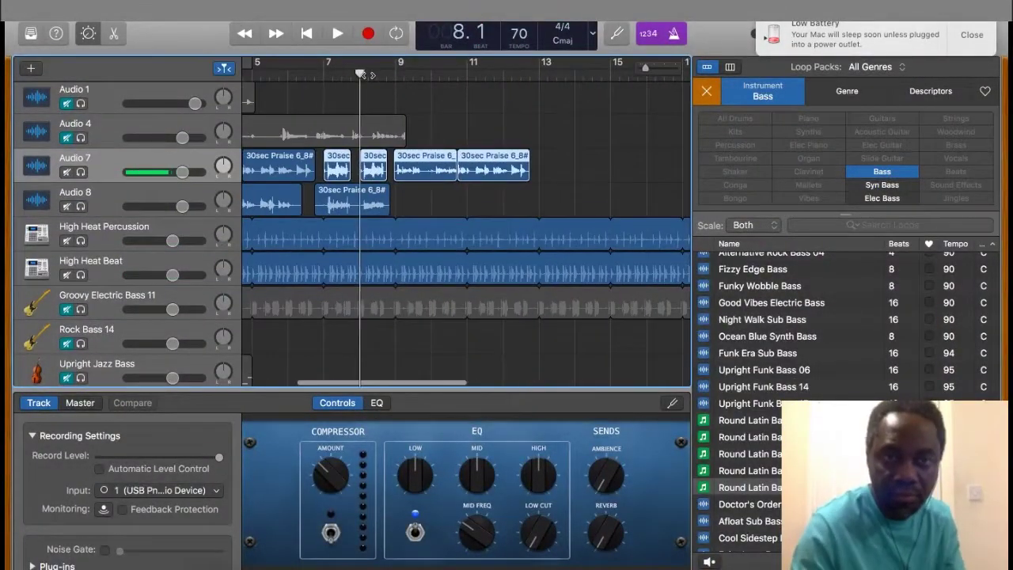
# Step: Play the rearranged Audio 7 regions over the drums, repeating from the start with Audio 8 muted
pyautogui.press('space')
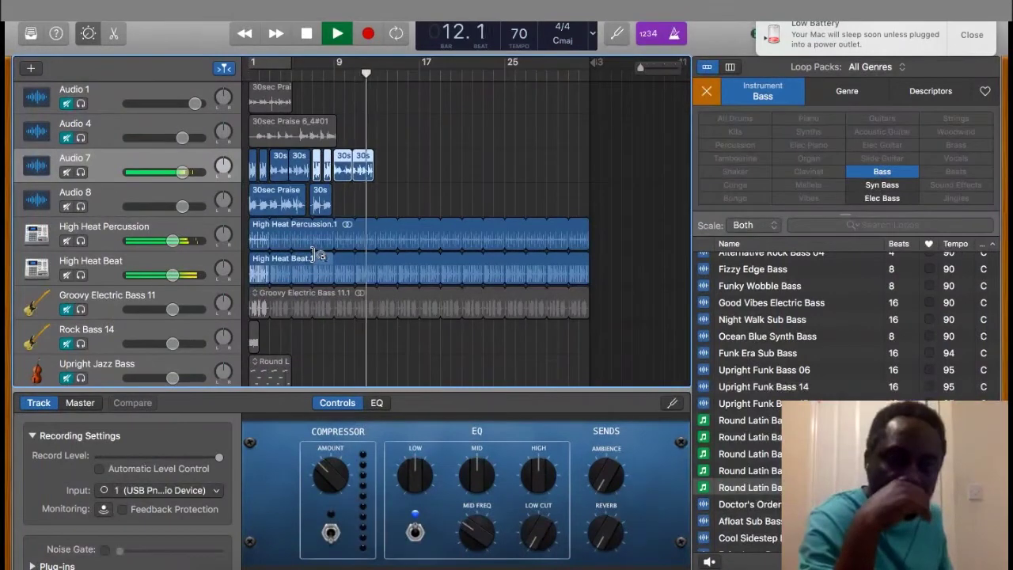
pyautogui.press('space')
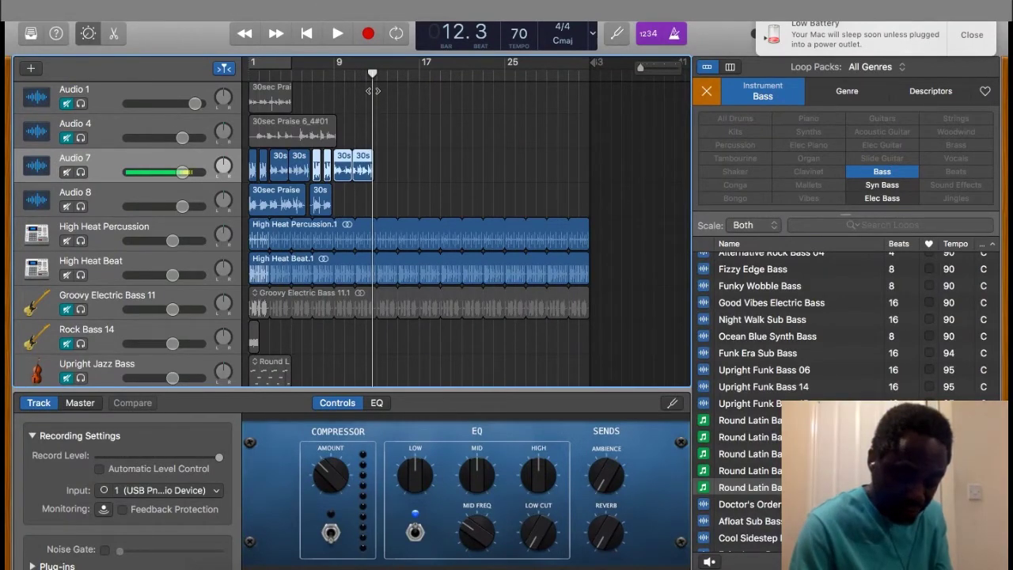
pyautogui.moveTo(372, 85); pyautogui.dragTo(237, 84)
pyautogui.press('space')
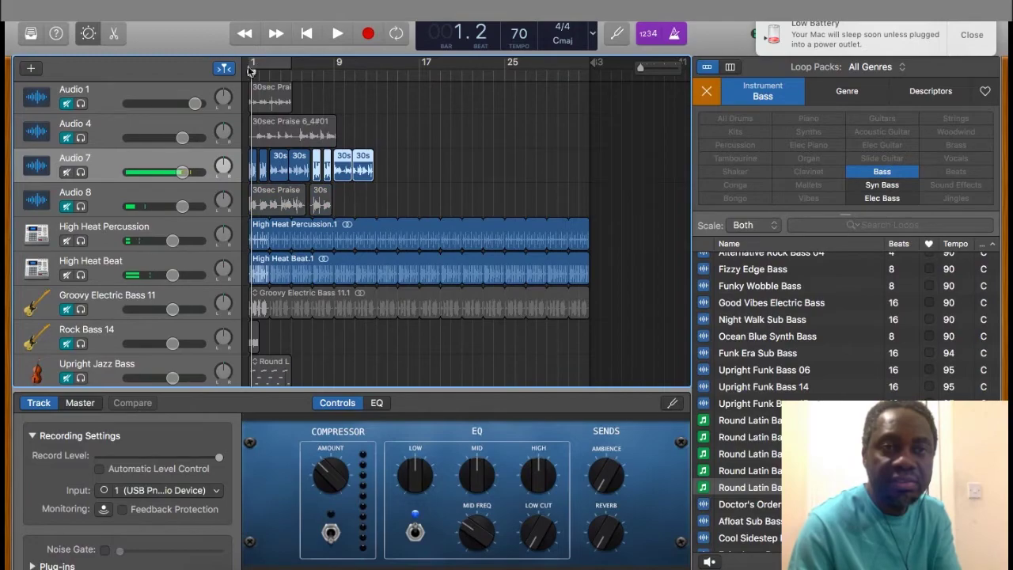
pyautogui.moveTo(246, 72); pyautogui.dragTo(225, 70)
pyautogui.press('space')
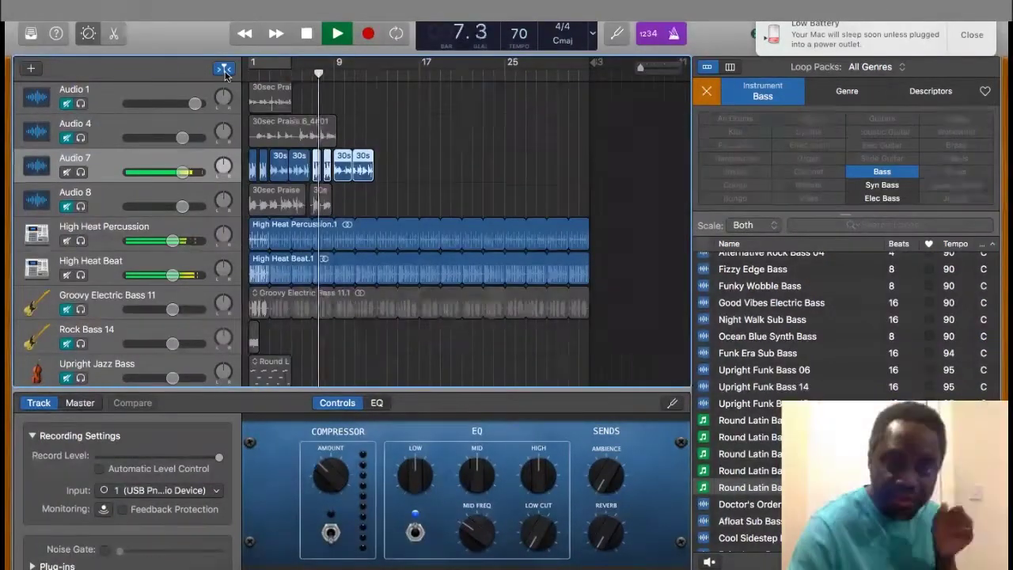
pyautogui.press('space')
# Step: Switch the project display to Time and move the playhead to 30 seconds
pyautogui.scroll(5, 469, 163)
pyautogui.scroll(-5, 468, 164)
pyautogui.click(592, 33)
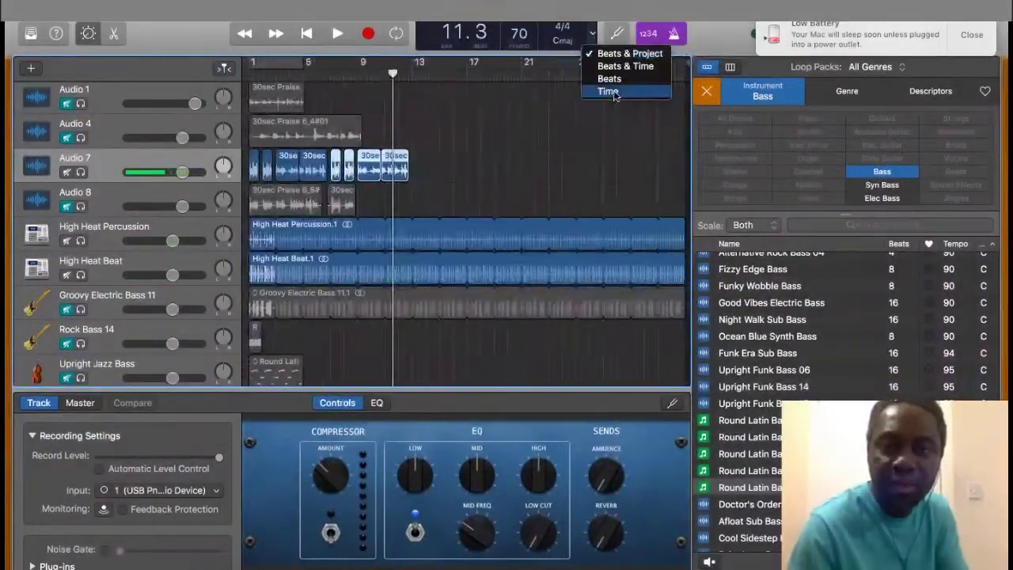
pyautogui.click(610, 90)
pyautogui.moveTo(470, 73); pyautogui.dragTo(430, 73)
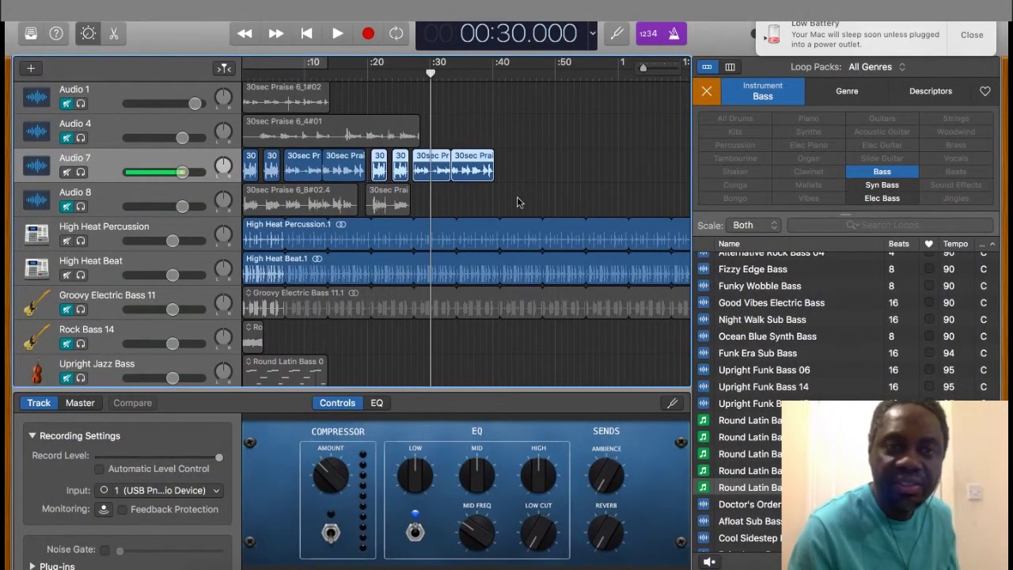
# Step: Play briefly near the 30-second mark and examine how the Audio 7 regions are laid out along the timeline
pyautogui.scroll(-3, 554, 187)
pyautogui.press('space')
pyautogui.press('space')
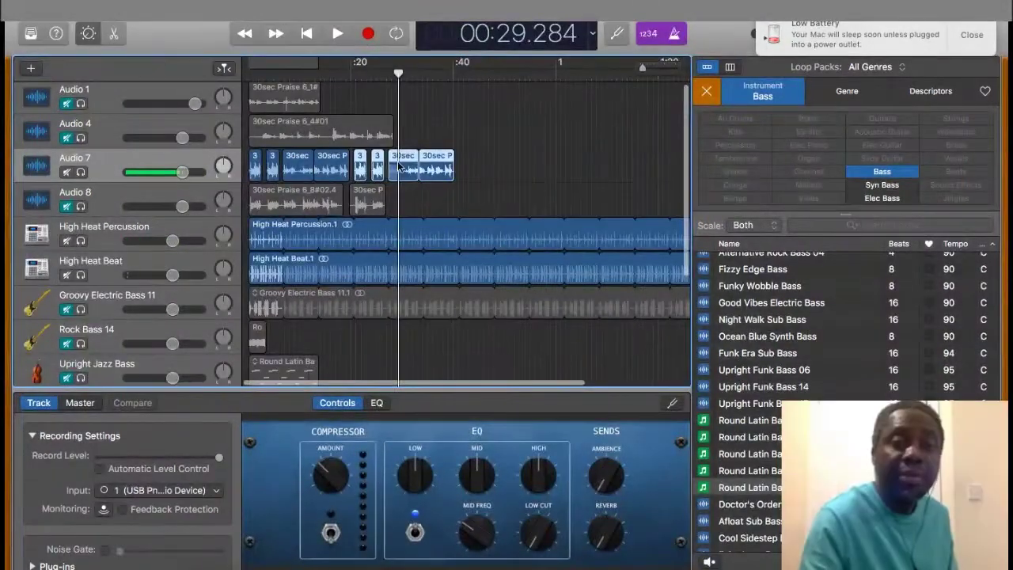
pyautogui.scroll(5, 398, 165)
pyautogui.hscroll(-10, 398, 166)
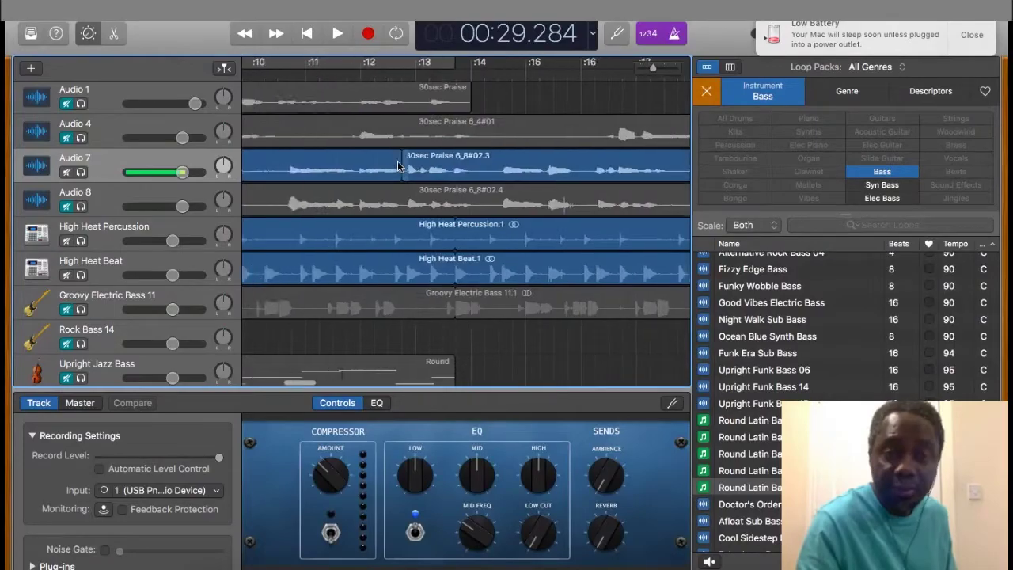
pyautogui.scroll(-8, 398, 165)
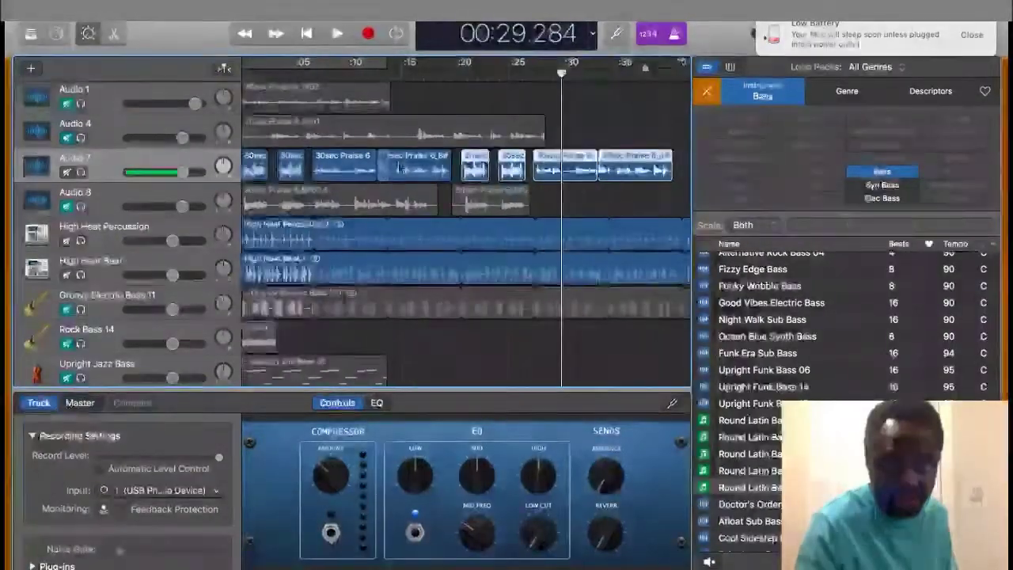
pyautogui.hscroll(1, 398, 166)
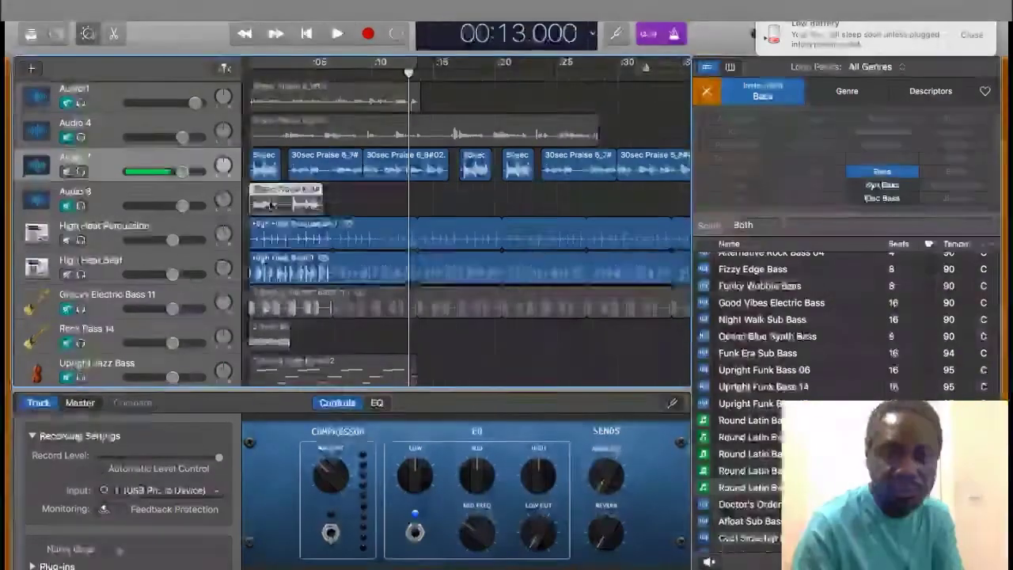
# Step: Delete the remaining region at the start of Audio 8 and add a new audio track below it
pyautogui.click(264, 204)
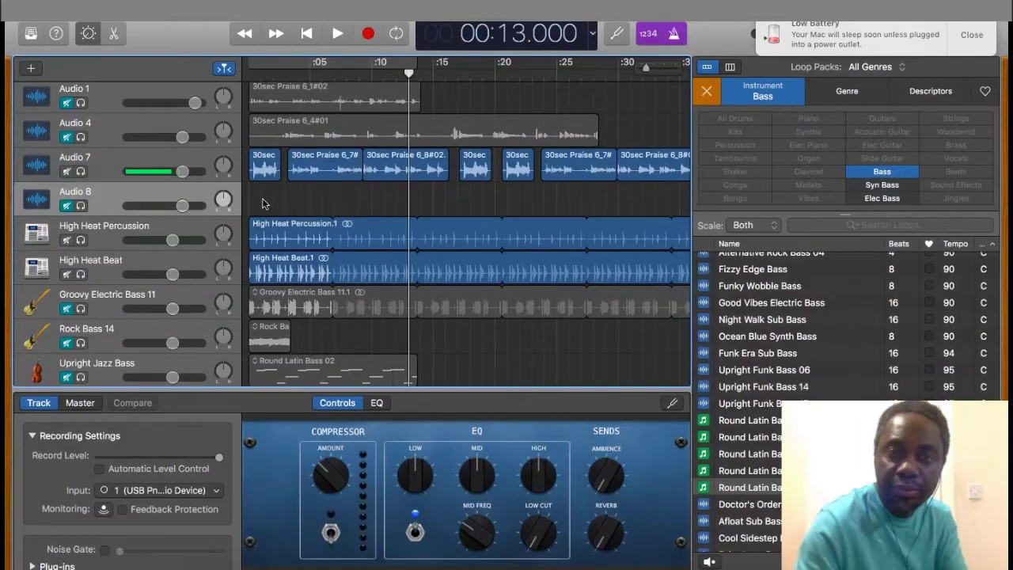
pyautogui.rightClick(193, 198)
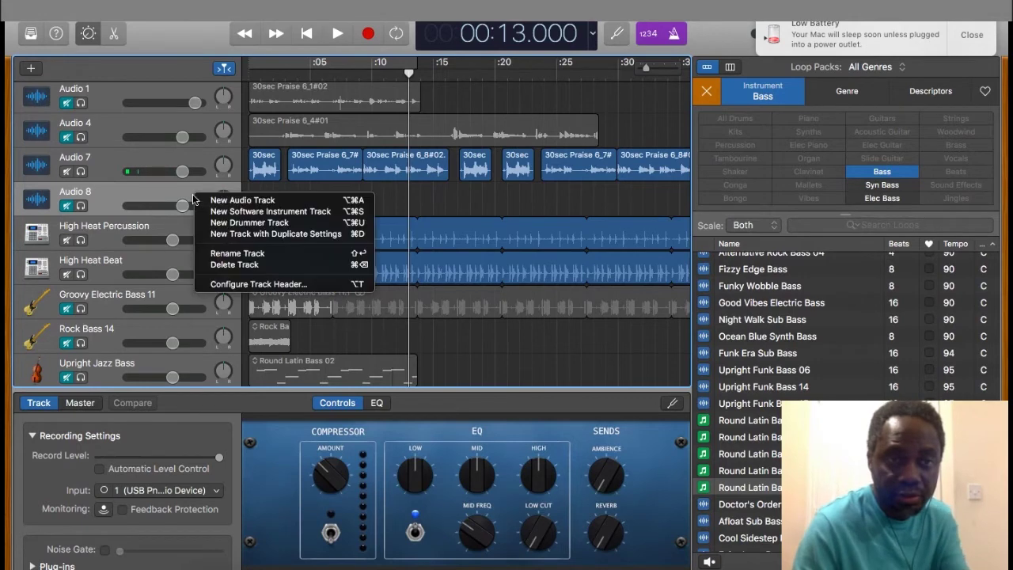
pyautogui.click(244, 201)
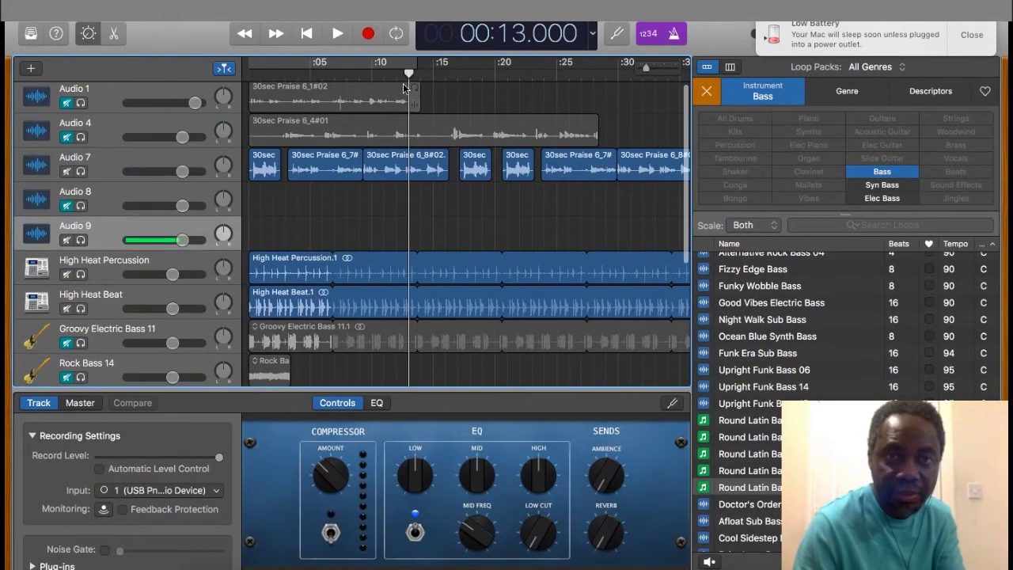
# Step: Record a take about 6.7 seconds long on Audio 9, starting at 10 seconds
pyautogui.moveTo(409, 73); pyautogui.dragTo(405, 73)
pyautogui.click(375, 62)
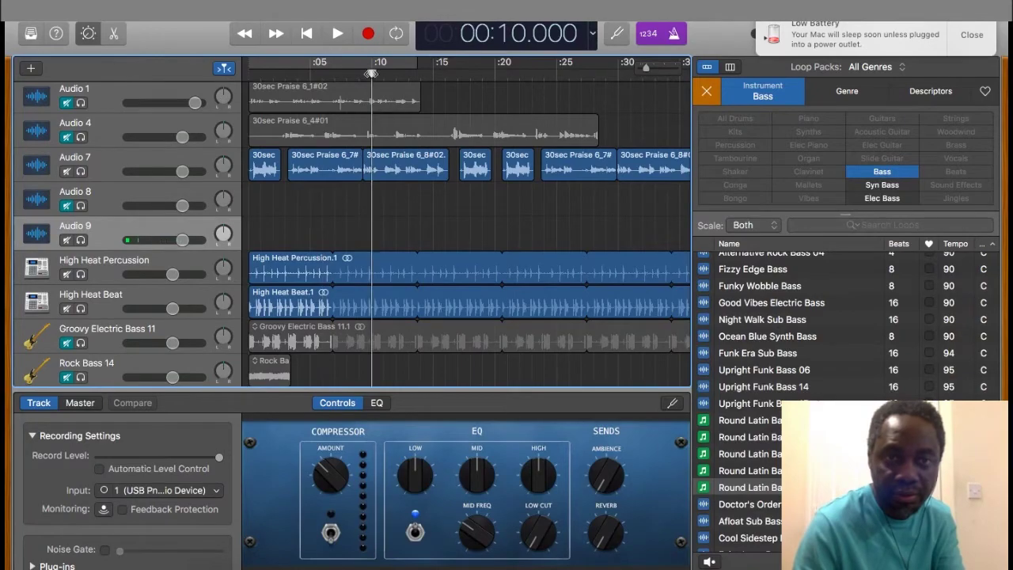
pyautogui.click(368, 35)
pyautogui.press('space')
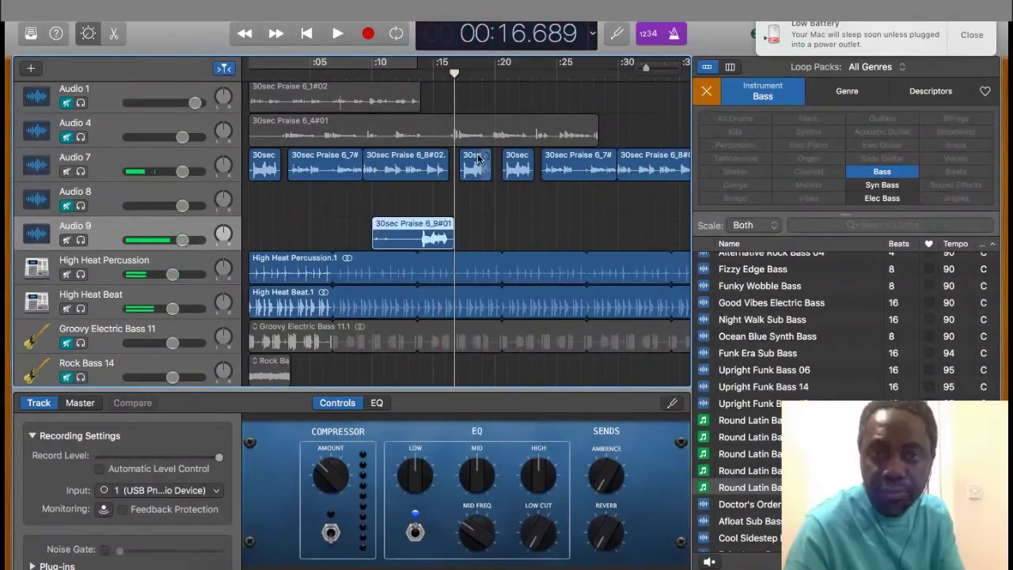
# Step: Move a short Audio 7 region onto Audio 8 at about 13.75 seconds, aligning its waveform with the Audio 9 take
pyautogui.press('super+Right')
pyautogui.press('super+Right')
pyautogui.moveTo(399, 162); pyautogui.dragTo(435, 196)
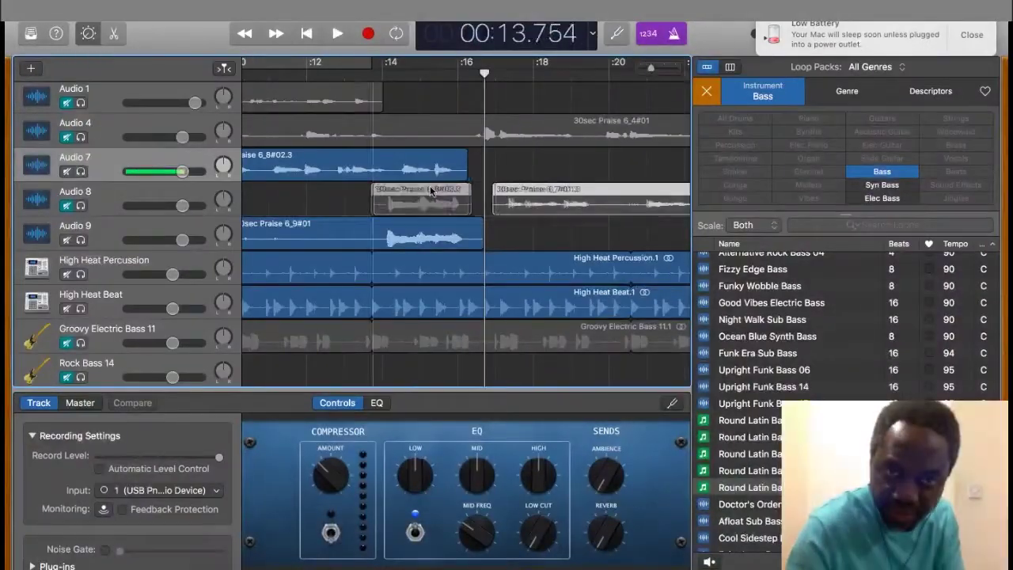
pyautogui.press('super+Right')
pyautogui.press('super+Right')
pyautogui.press('super+Left')
pyautogui.press('super+Left')
pyautogui.press('super+Left')
pyautogui.press('super+Left')
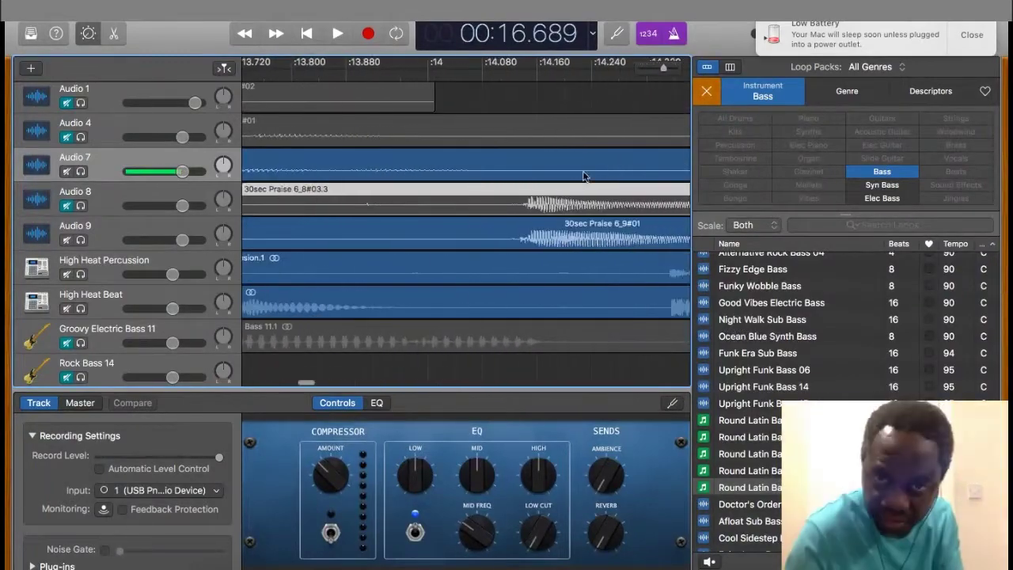
# Step: Play the arrangement around the Audio 7 to Audio 8 transition and from the start to check the region timing
pyautogui.click(314, 71)
pyautogui.press('space')
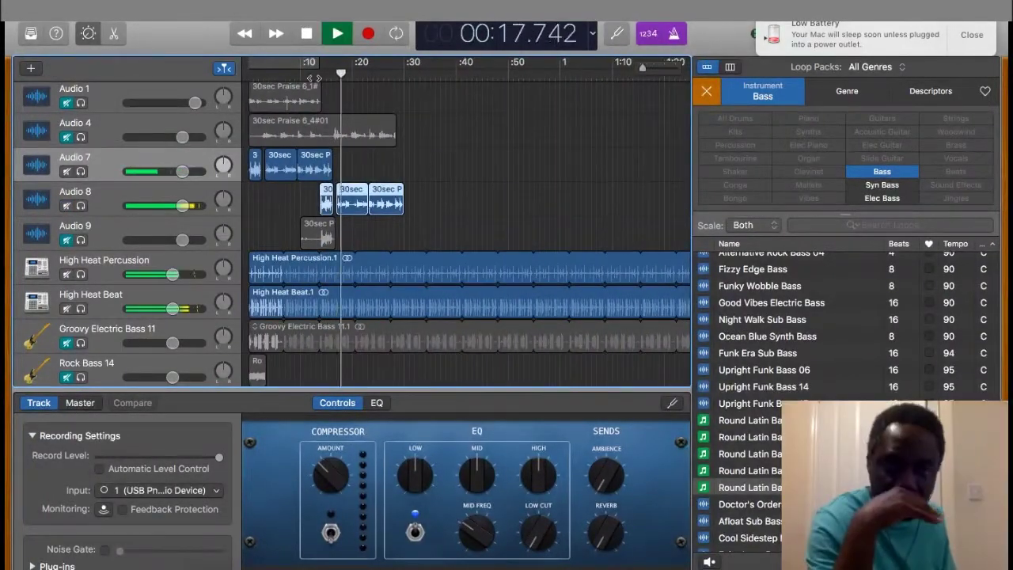
pyautogui.press('space')
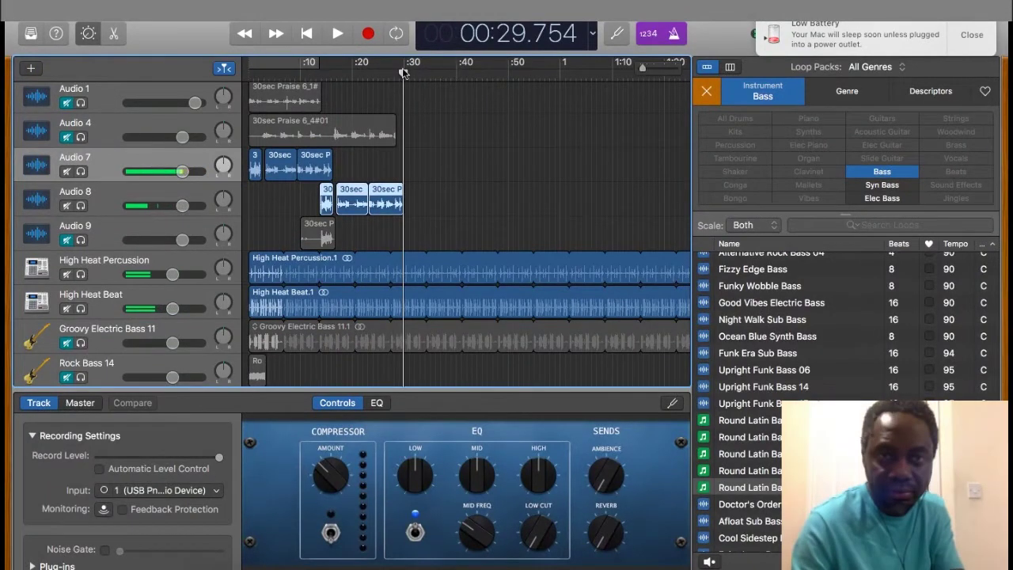
pyautogui.moveTo(404, 74); pyautogui.dragTo(252, 74)
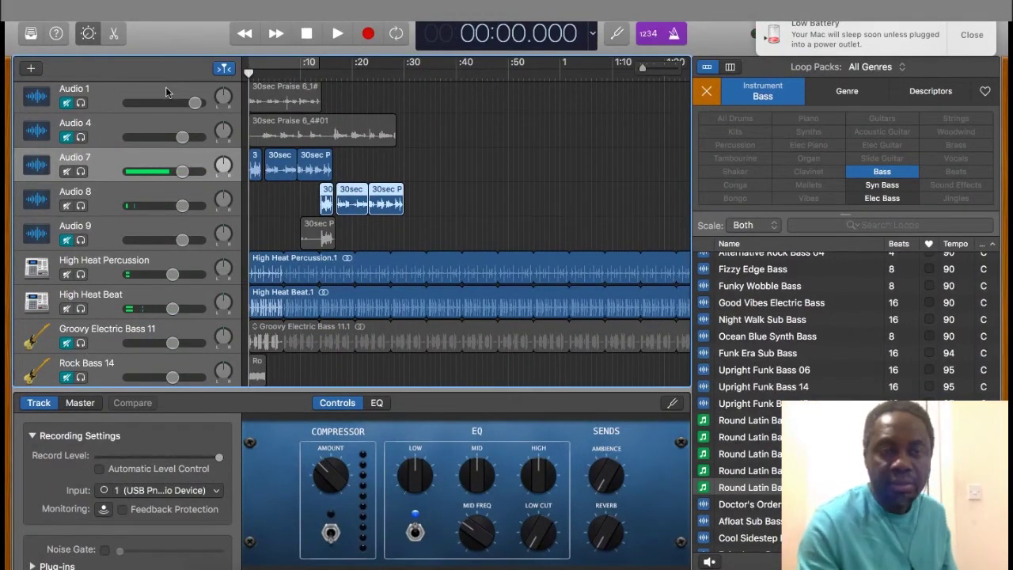
pyautogui.press('space')
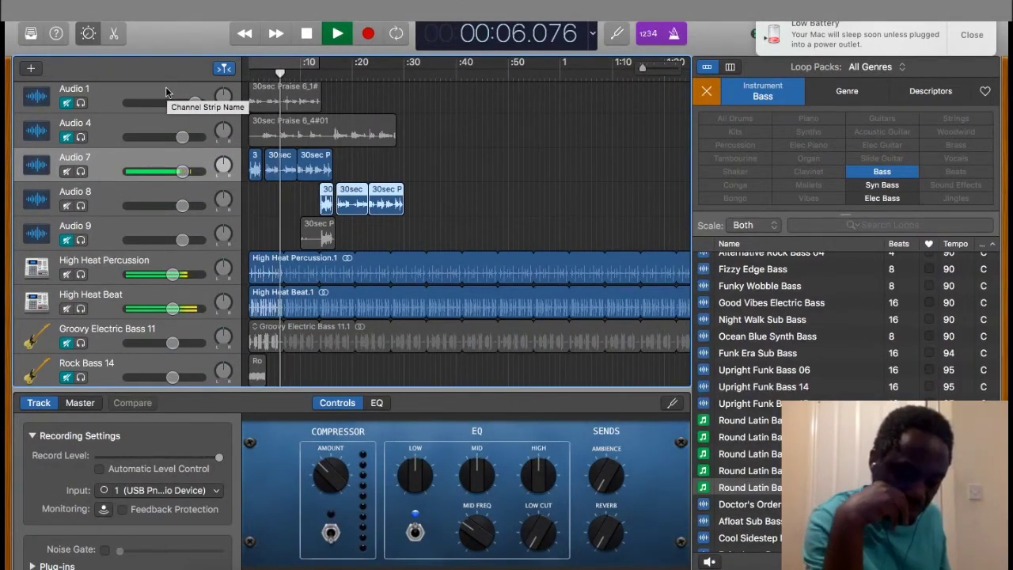
pyautogui.press('space')
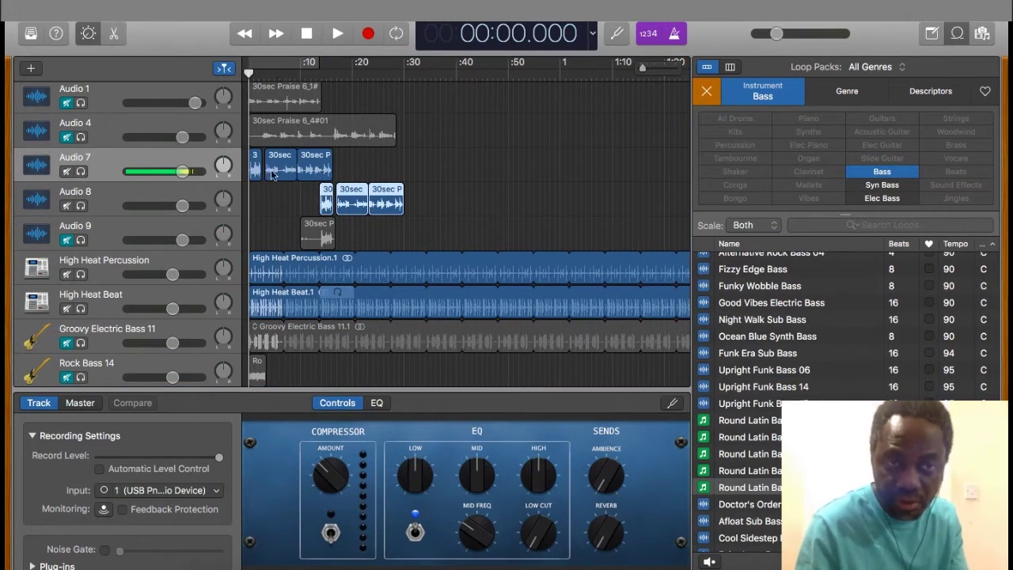
# Step: Delete the take on Audio 9 and remove the old Audio 1 and Audio 4 tracks after playing them briefly
pyautogui.click(322, 232)
pyautogui.press('Delete')
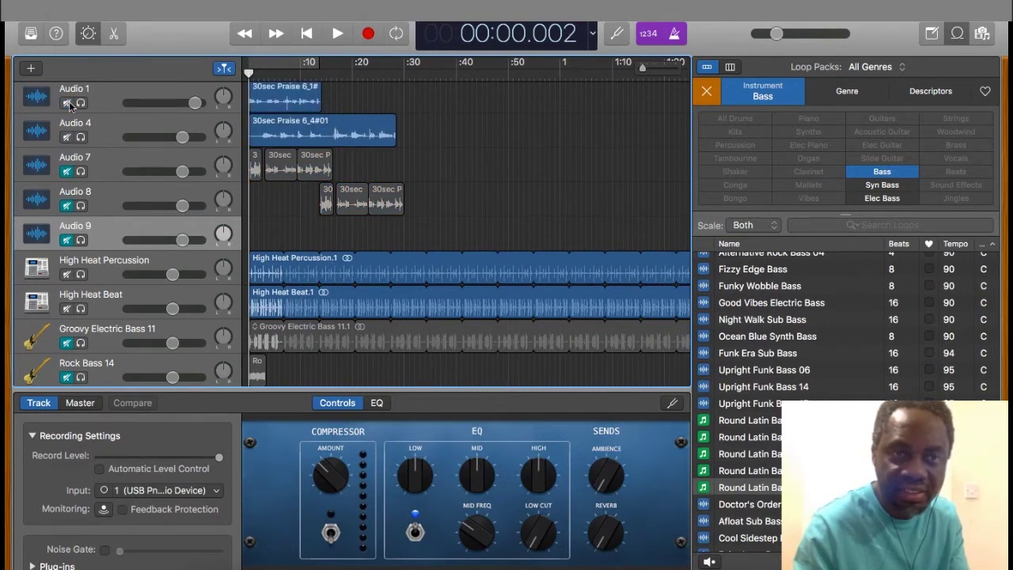
pyautogui.press('space')
pyautogui.press('space')
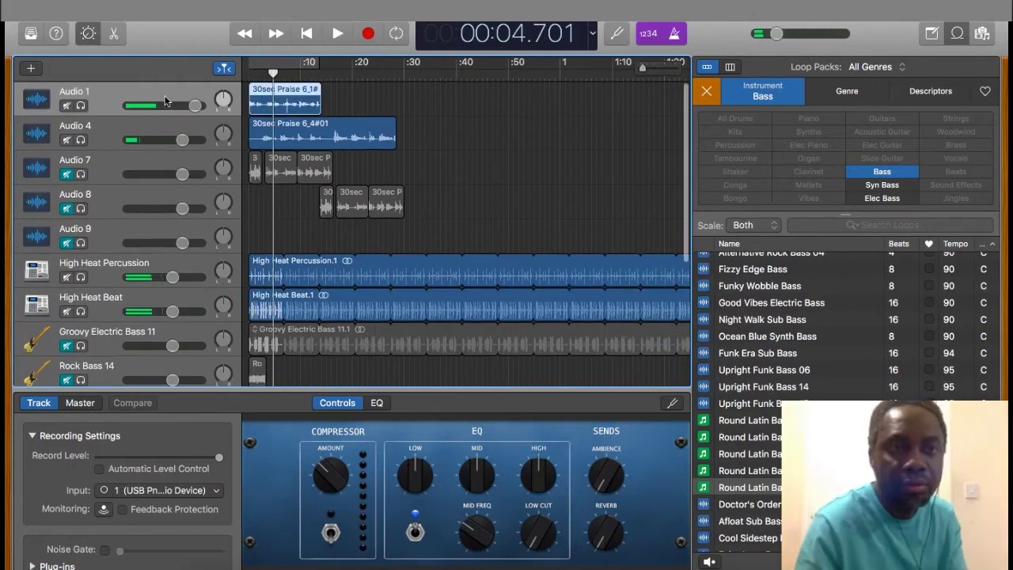
pyautogui.scroll(-2, 164, 99)
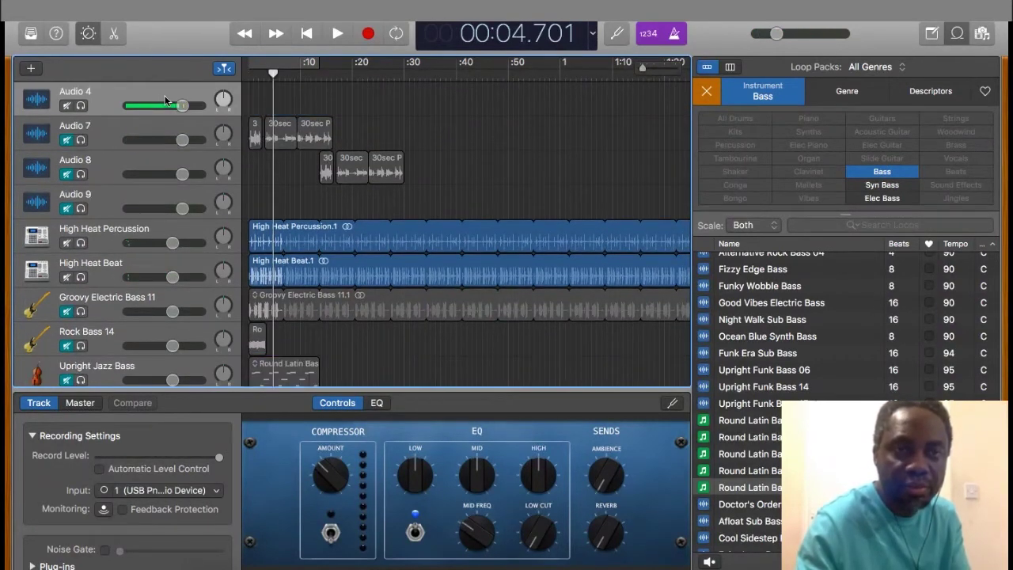
pyautogui.scroll(-2, 164, 100)
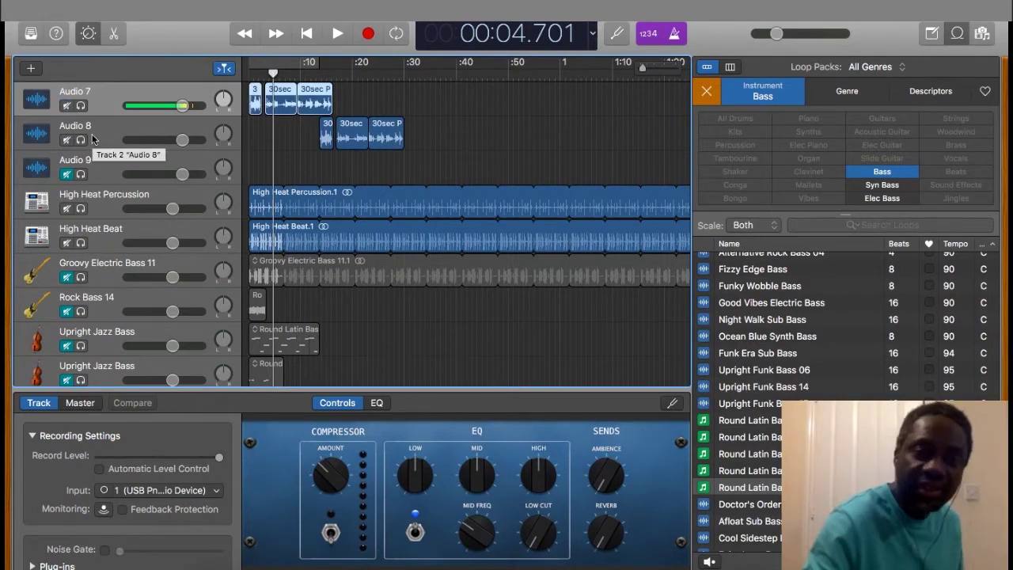
# Step: Play the opening briefly and set a cycle range from 0 to 30 seconds with the playhead at the start
pyautogui.press('Return')
pyautogui.press('space')
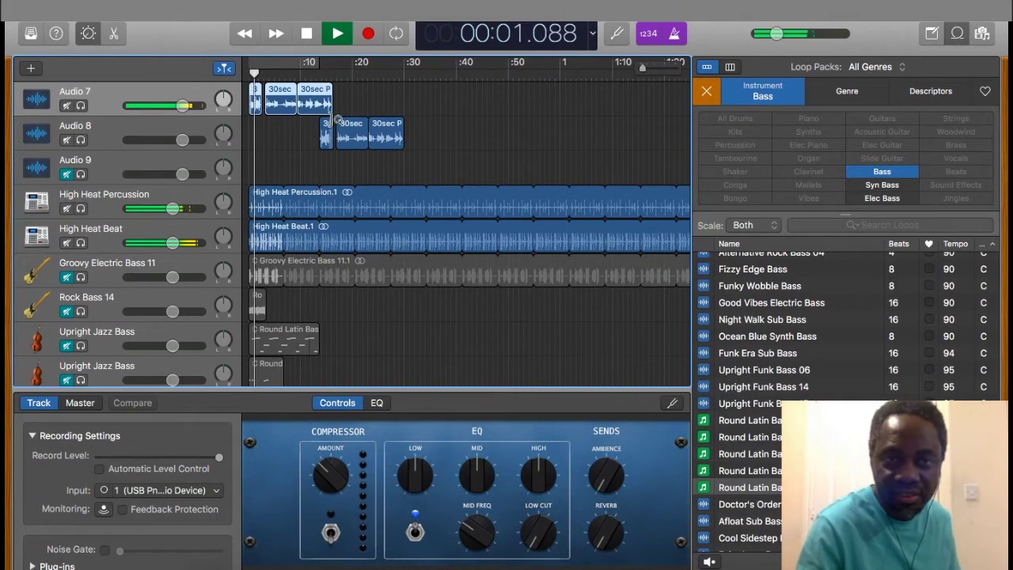
pyautogui.press('space')
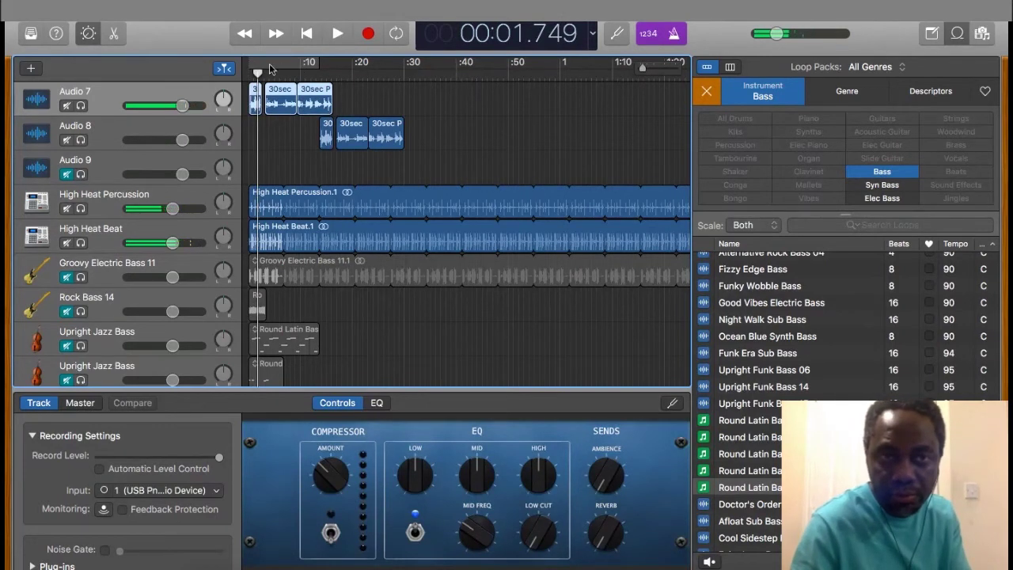
pyautogui.moveTo(315, 67); pyautogui.dragTo(399, 65)
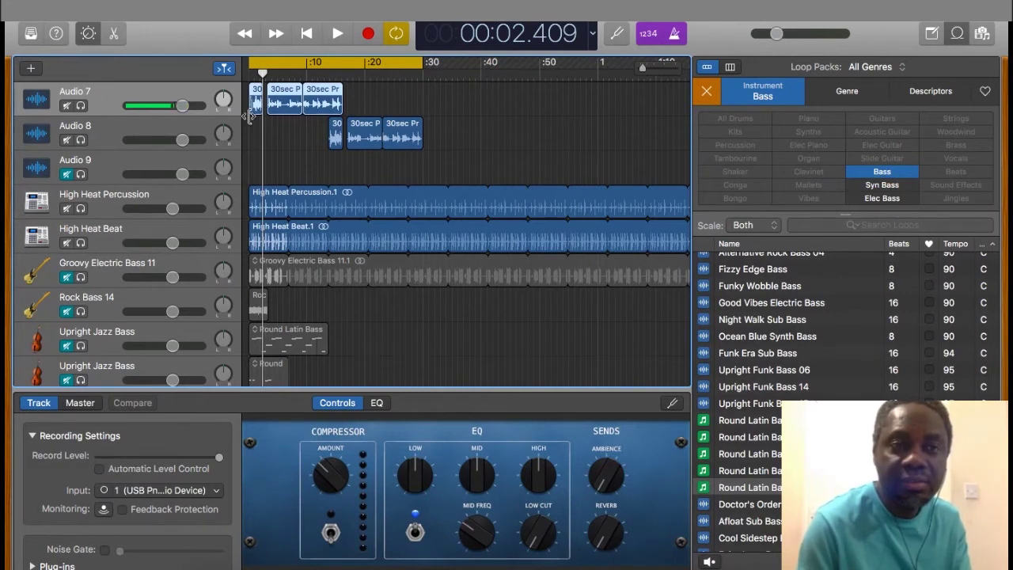
pyautogui.click(245, 75)
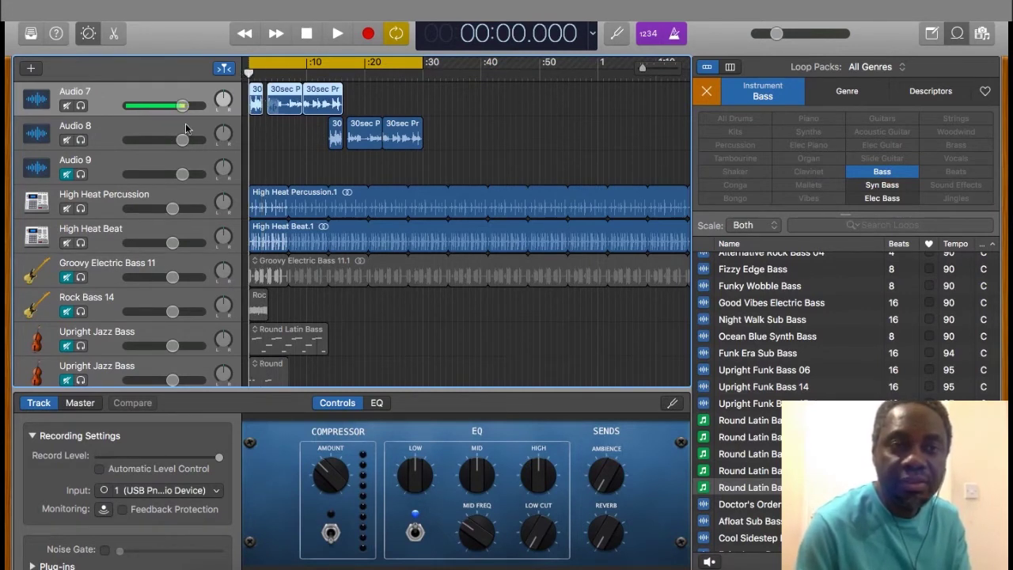
# Step: Record a take about 16.7 seconds long on Audio 9 with Audio 7 and 8 muted, and copy it to a new track at about 13.7 seconds
pyautogui.click(66, 107)
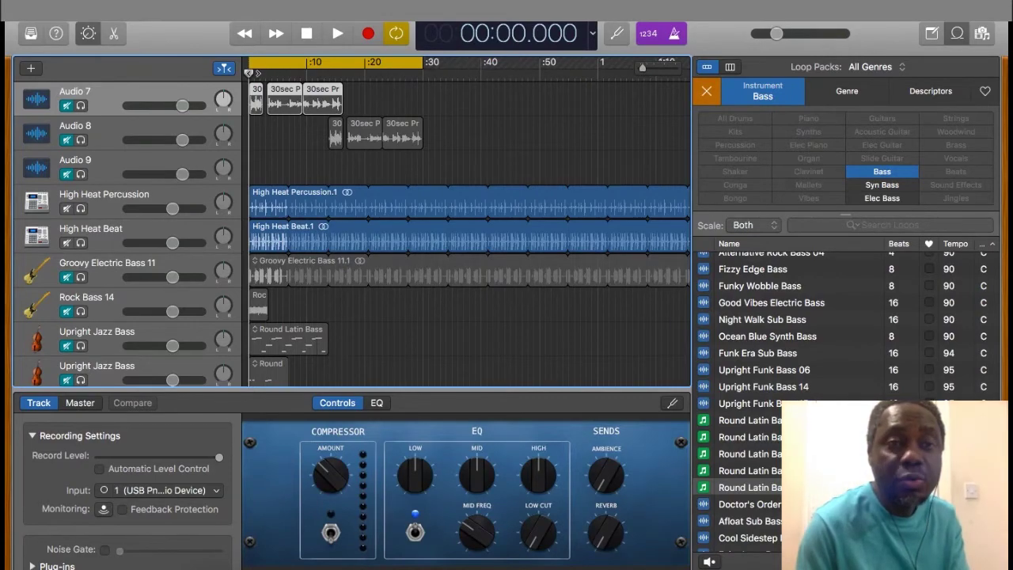
pyautogui.click(189, 170)
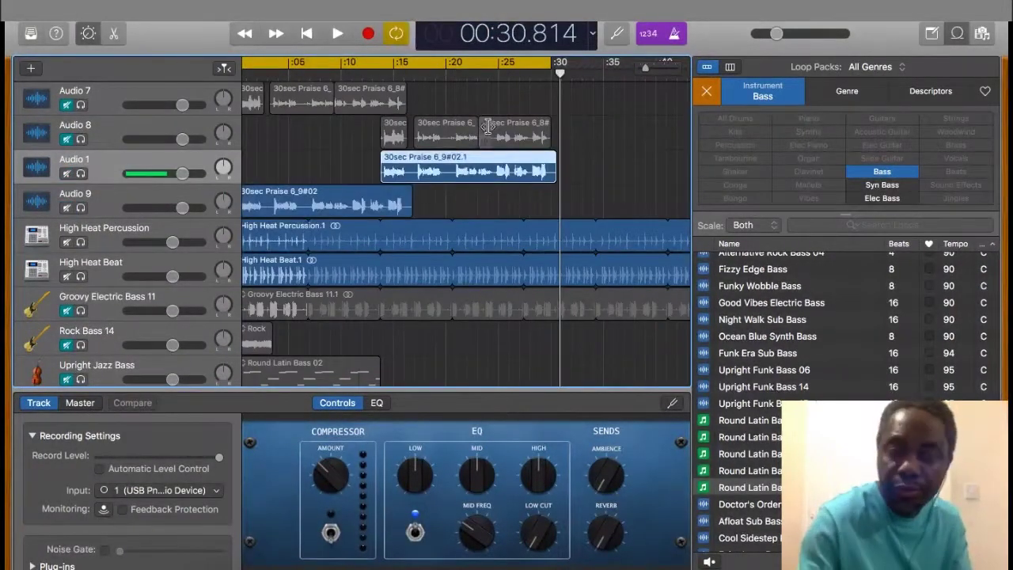
pyautogui.press('Return')
pyautogui.press('space')
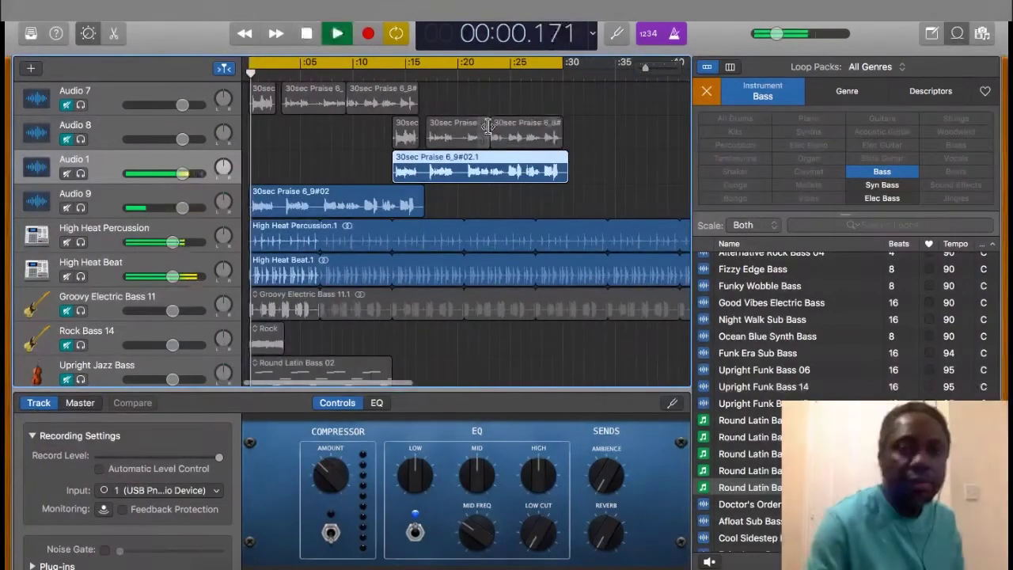
pyautogui.press('space')
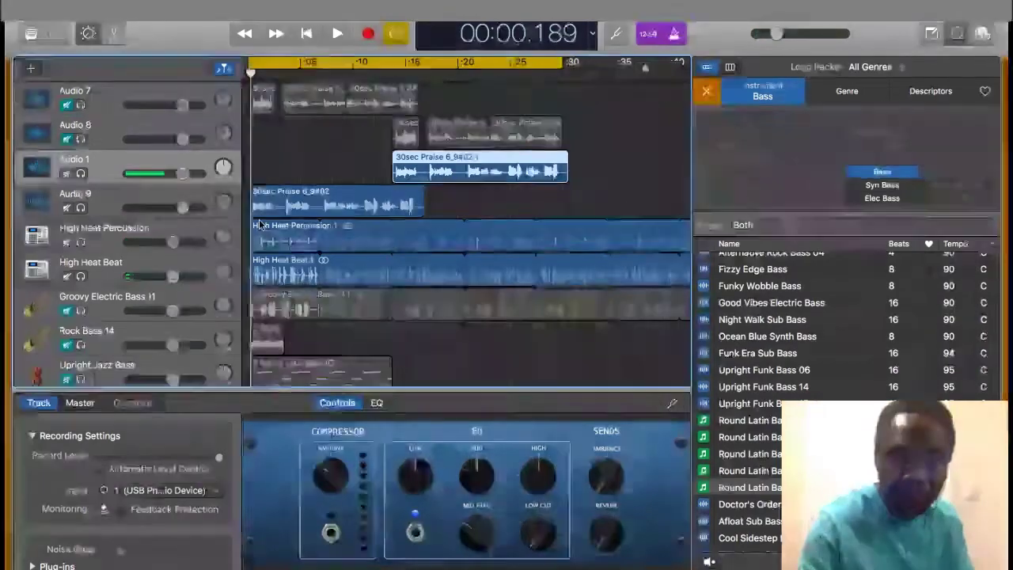
# Step: Compare Groovy Electric Bass 11 and Round Latin Bass 02 against the vocals and drums during cycle playback
pyautogui.click(81, 310)
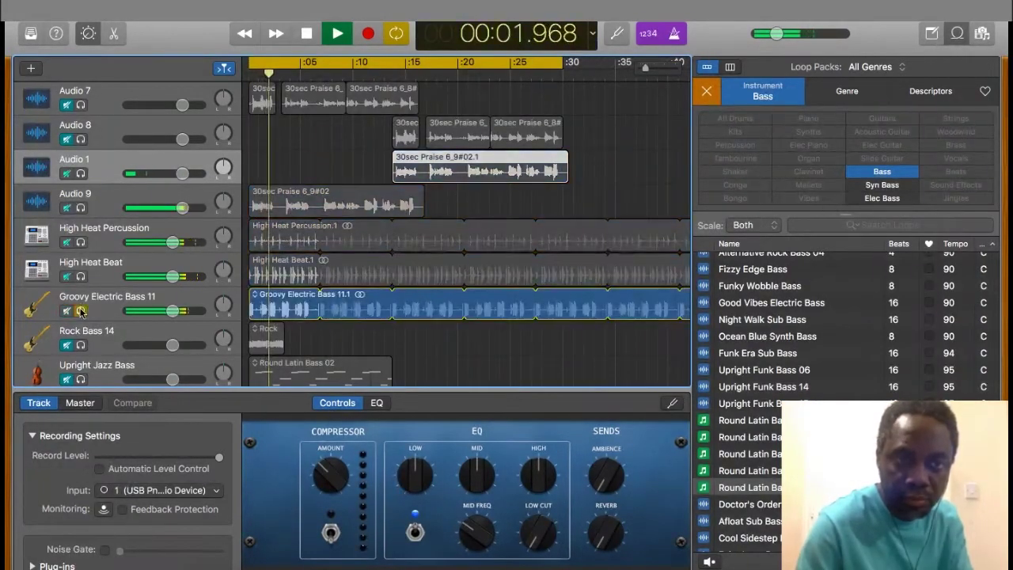
pyautogui.click(81, 310)
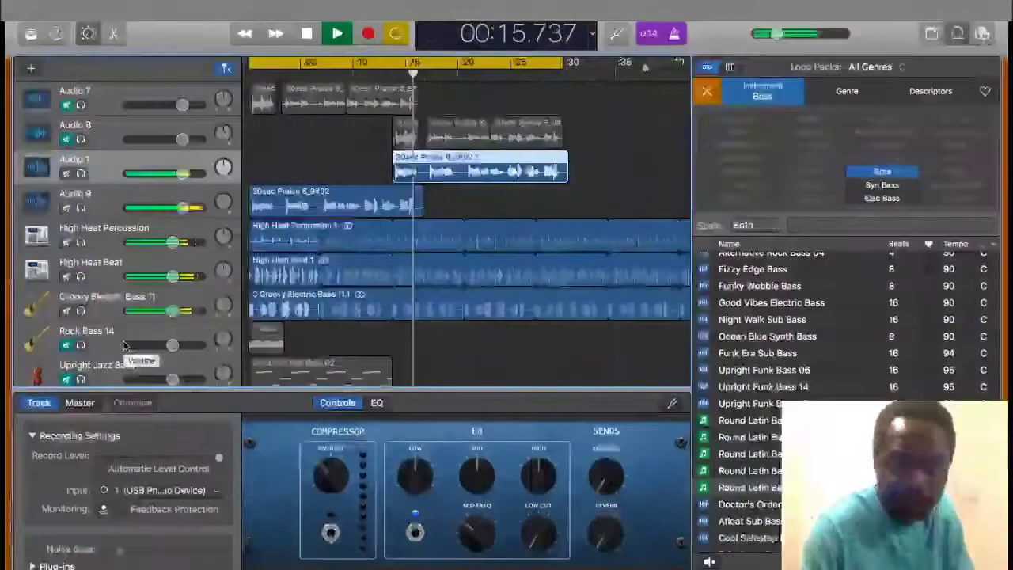
pyautogui.scroll(-2, 71, 304)
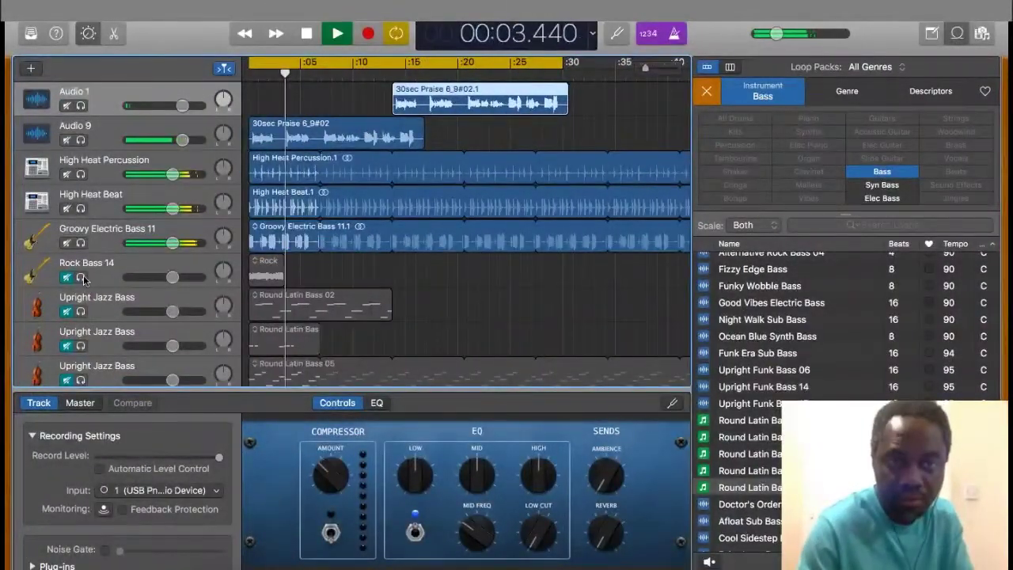
pyautogui.click(66, 311)
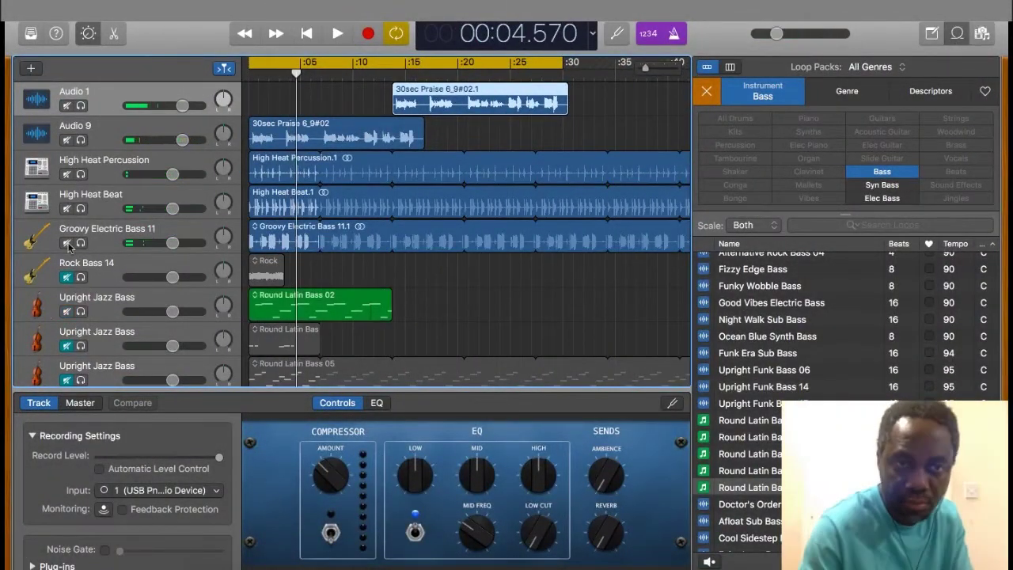
pyautogui.click(68, 243)
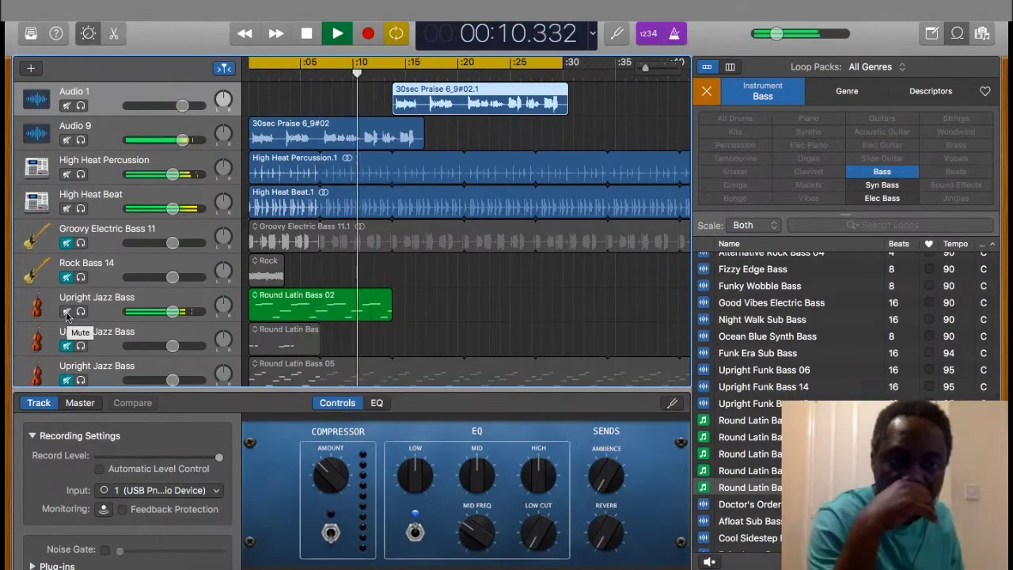
pyautogui.click(69, 245)
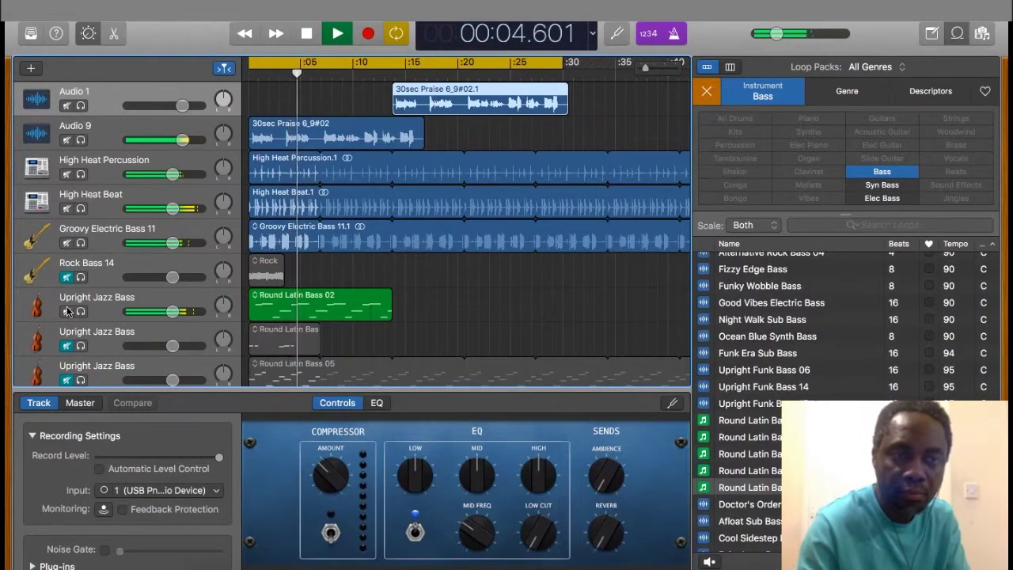
# Step: Mute Groovy Electric Bass 11 and move the unmuted Round Latin Bass 05 track directly below High Heat Beat
pyautogui.click(66, 243)
pyautogui.click(322, 371)
pyautogui.scroll(-3, 323, 317)
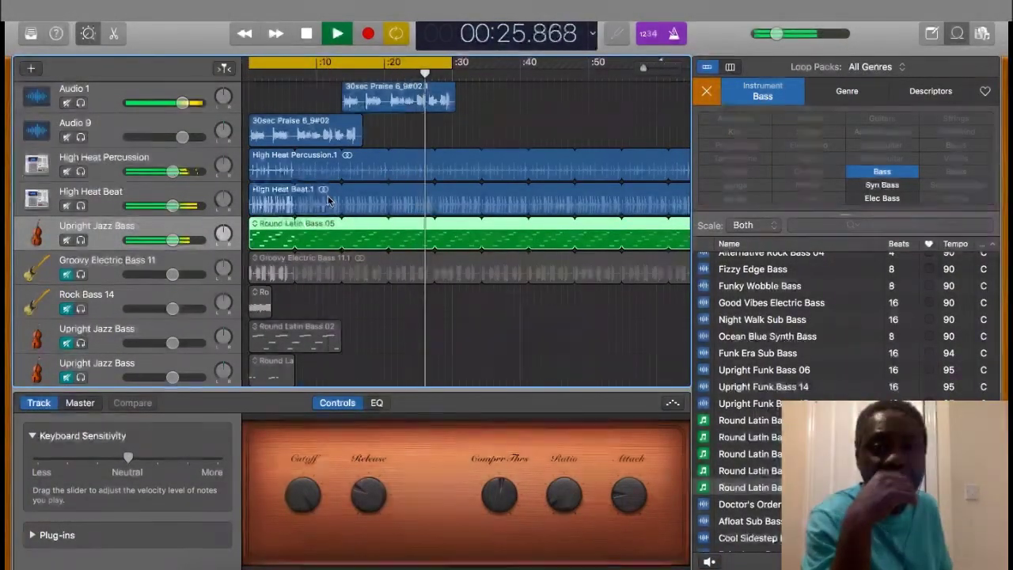
# Step: Unmute and loop Rock Bass 14, splitting it at 10.25 seconds and deleting the part before the split
pyautogui.click(303, 272)
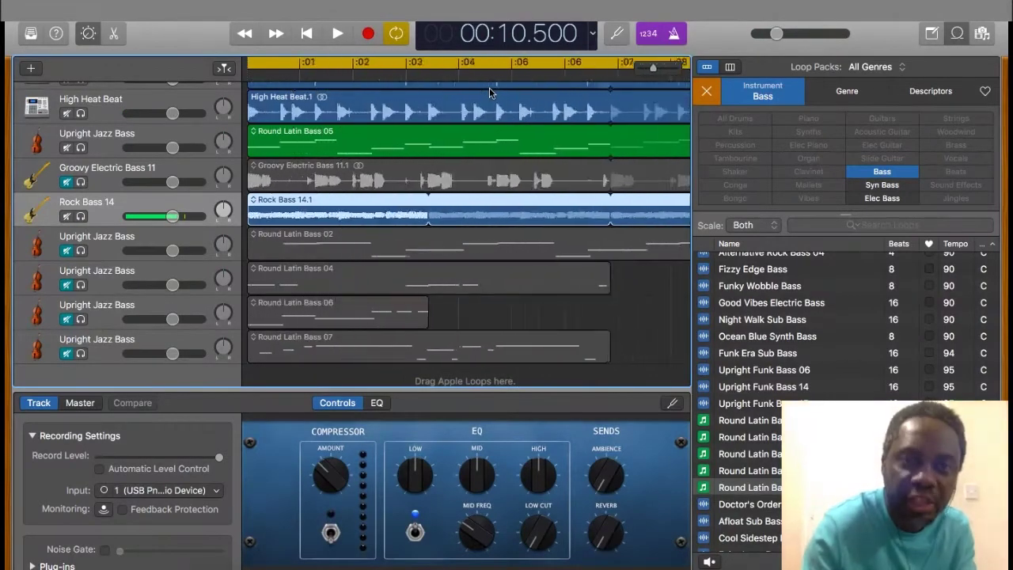
pyautogui.scroll(3, 491, 92)
pyautogui.scroll(3, 489, 92)
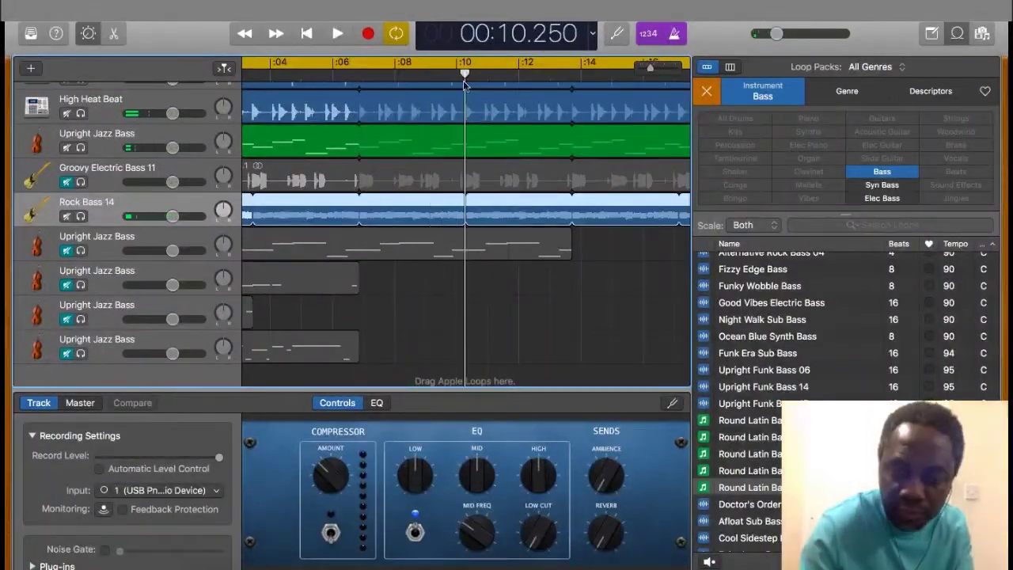
pyautogui.press('super+t')
pyautogui.scroll(-3, 433, 220)
pyautogui.click(270, 214)
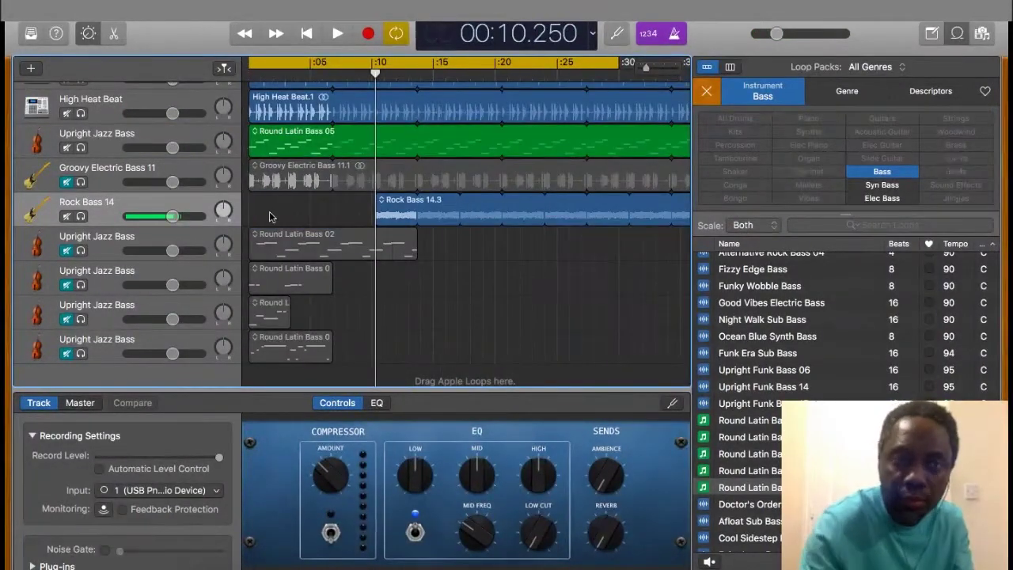
# Step: Move the Rock Bass 14 track above Groovy Electric Bass 11 and play the arrangement from the start
pyautogui.moveTo(126, 200); pyautogui.dragTo(126, 167)
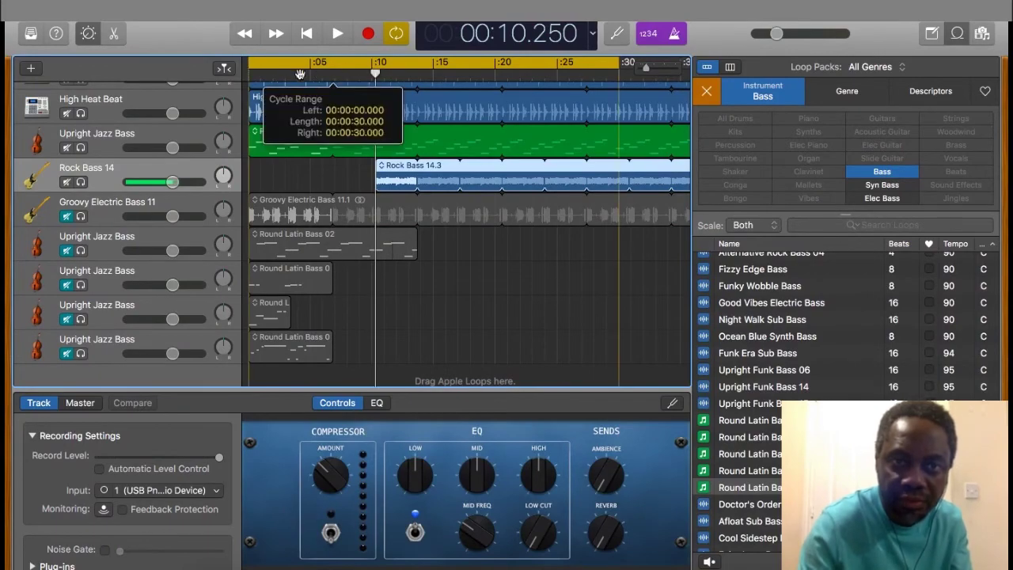
pyautogui.press('Return')
pyautogui.press('space')
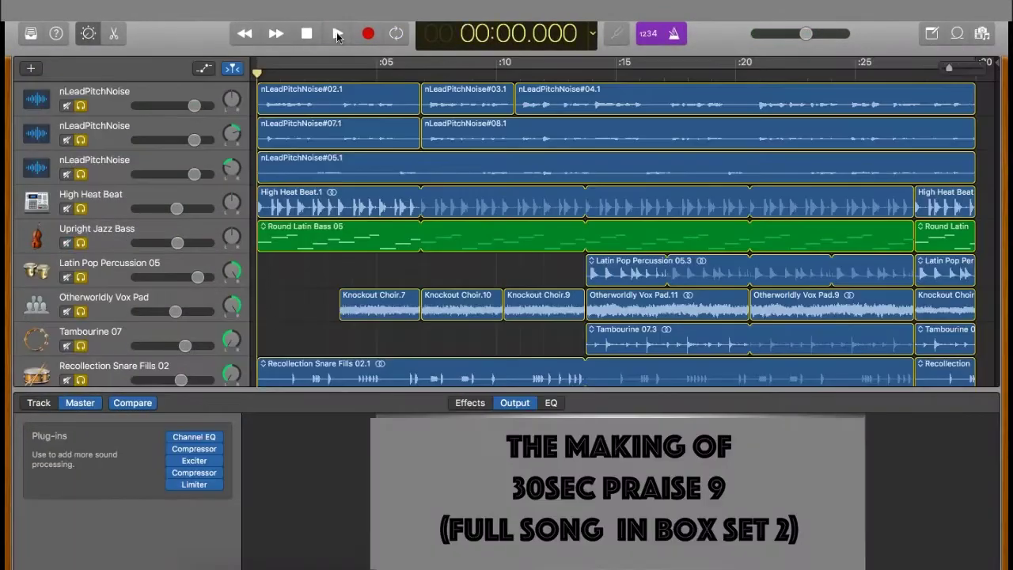
# Step: Play the finished 30-second arrangement from the start and look through its tracks
pyautogui.click(337, 33)
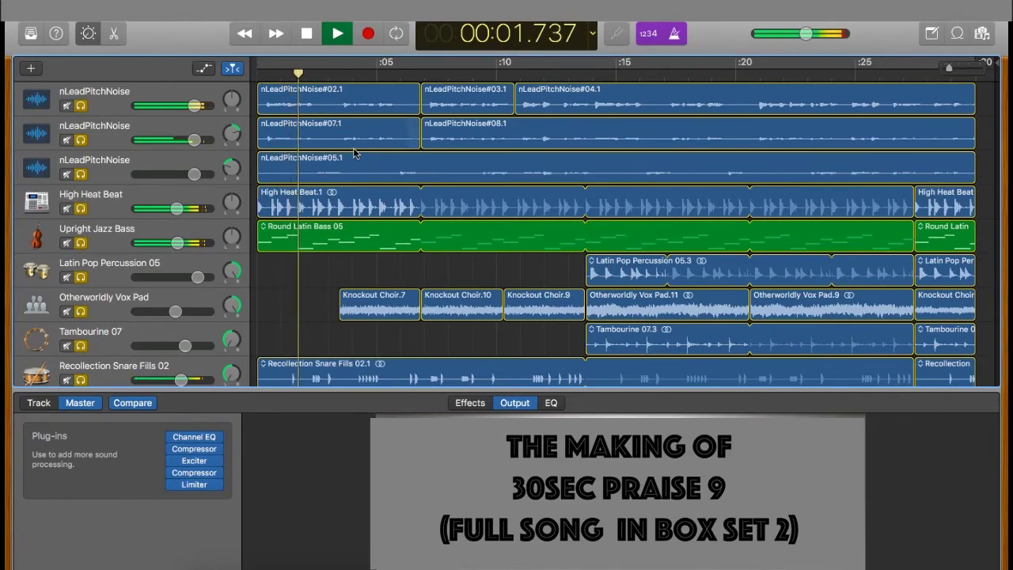
pyautogui.scroll(-3, 354, 153)
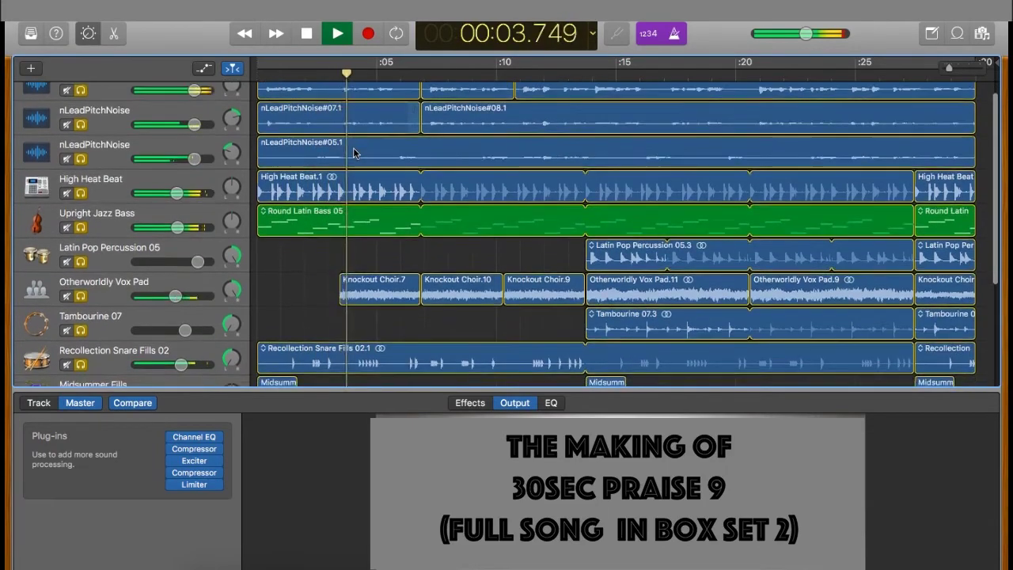